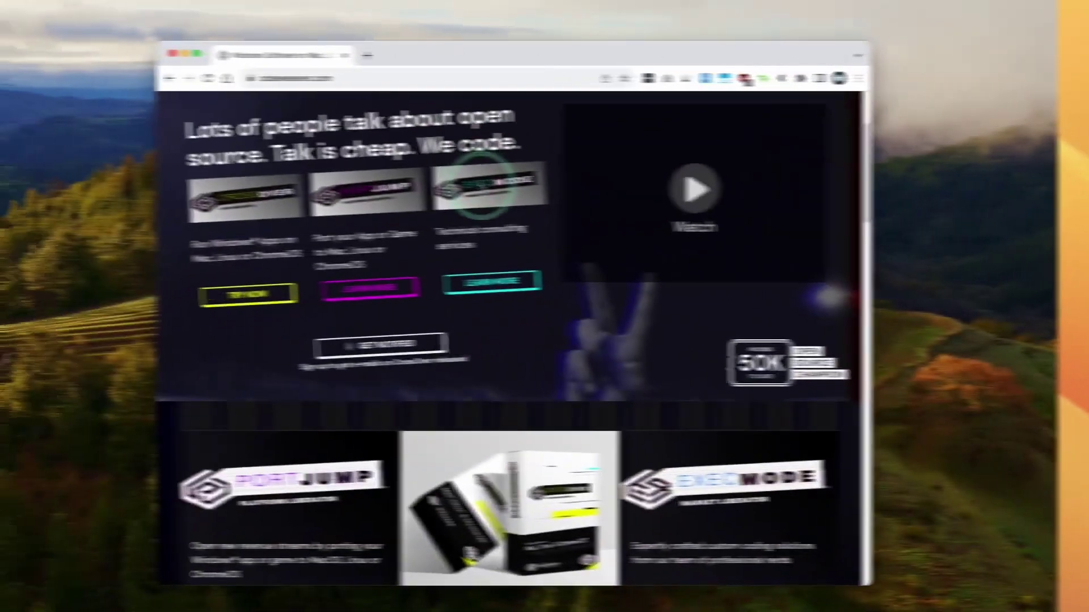
- Open the CrossOver pricing page and apply the pasted promo code
{"action": "scroll", "coordinate": [498, 182], "scroll_direction": "down", "scroll_amount": 5}
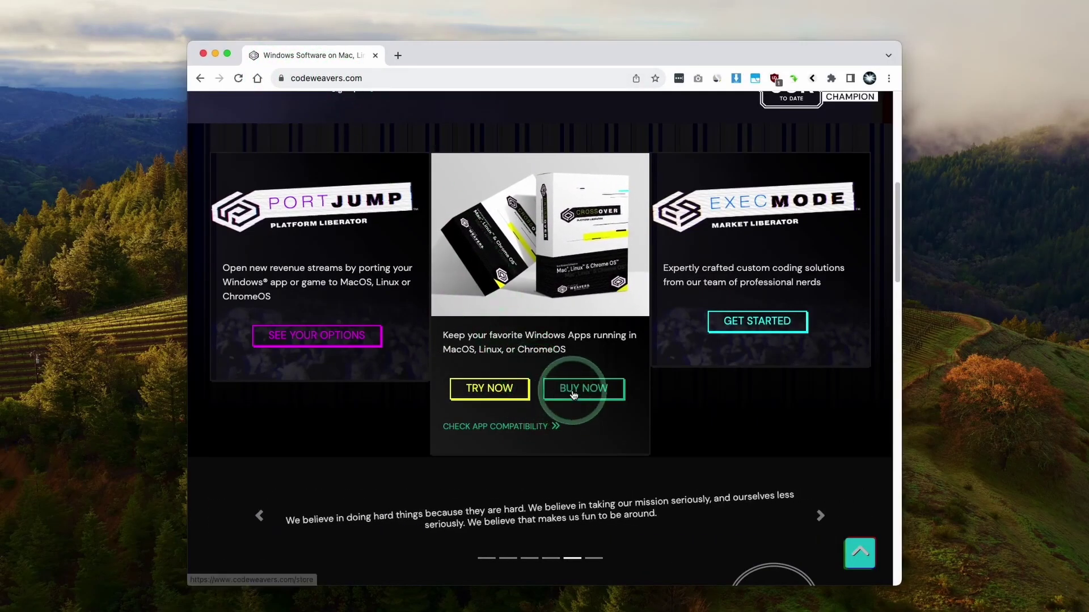
{"action": "left_click", "coordinate": [588, 393]}
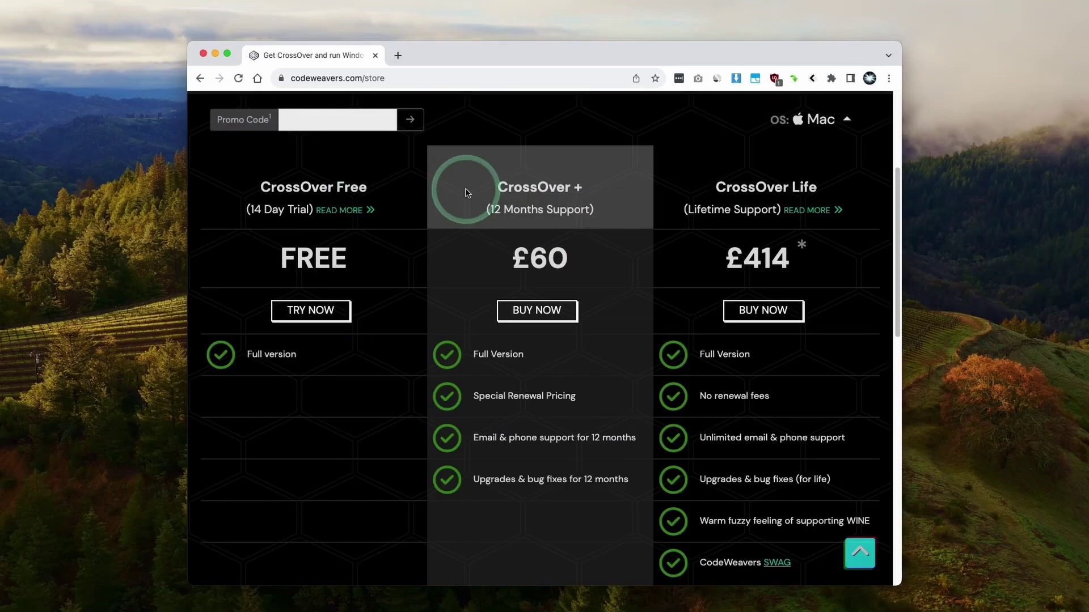
{"action": "left_click_drag", "start_coordinate": [462, 190], "coordinate": [498, 186]}
{"action": "left_click", "coordinate": [601, 199]}
{"action": "left_click", "coordinate": [475, 183]}
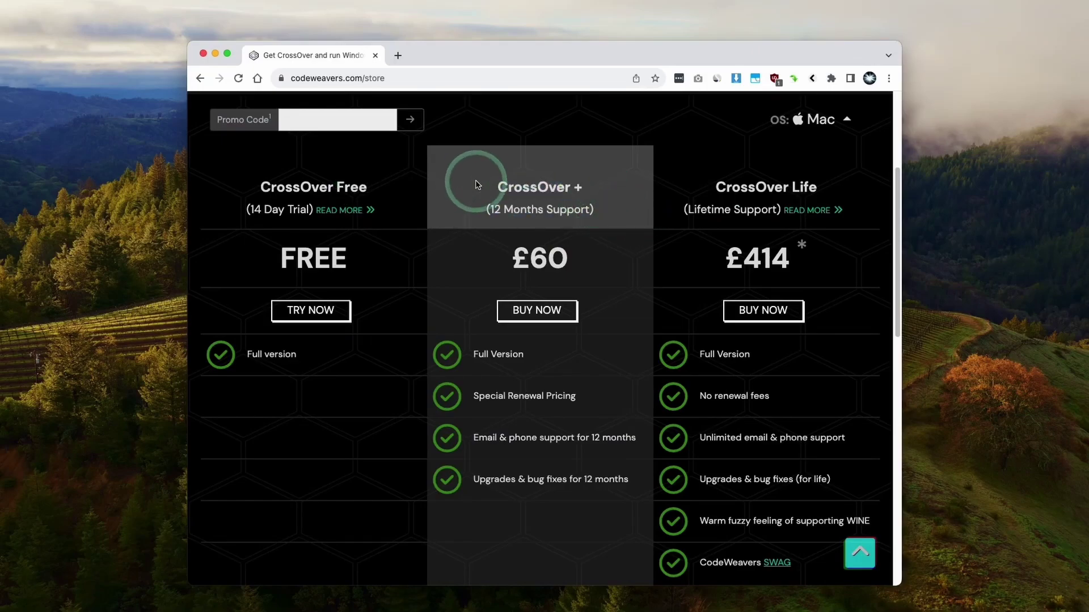
{"action": "left_click", "coordinate": [332, 123]}
{"action": "type", "text": "APPLEGAMINGWIKINEW"}
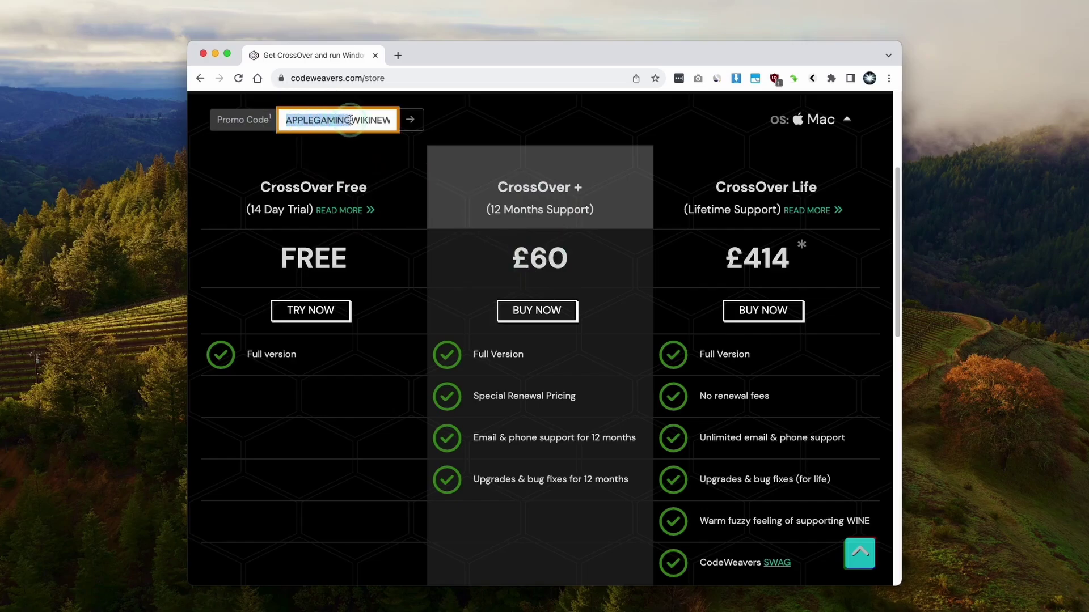
{"action": "left_click", "coordinate": [410, 119]}
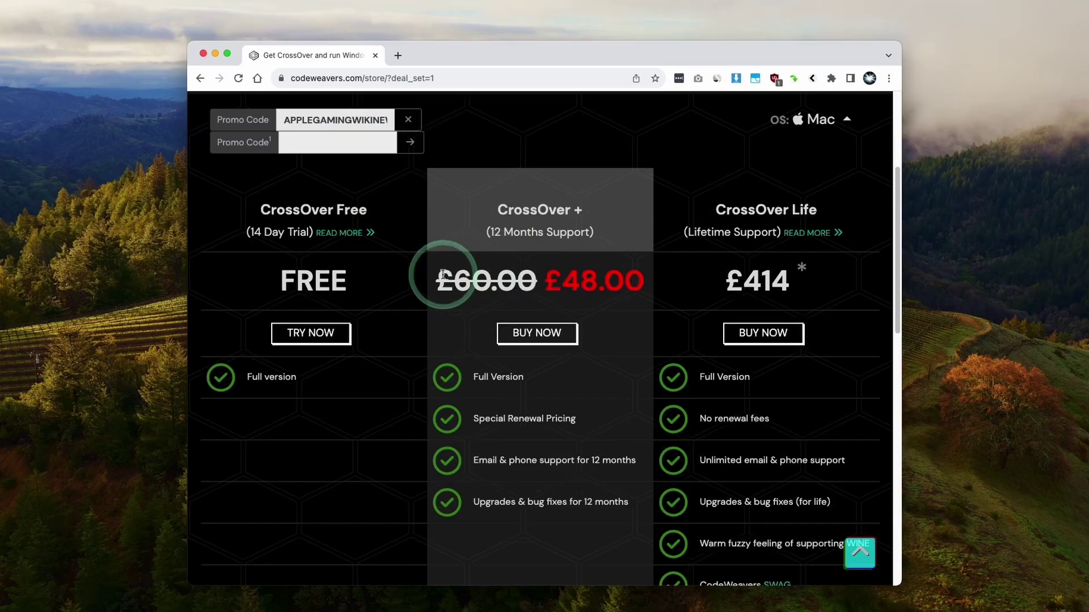
- Add the discounted £46.20 CrossOver+ plan to the cart
{"action": "left_click_drag", "start_coordinate": [441, 280], "coordinate": [638, 282]}
{"action": "left_click", "coordinate": [561, 279]}
{"action": "scroll", "coordinate": [556, 239], "scroll_direction": "down", "scroll_amount": 2}
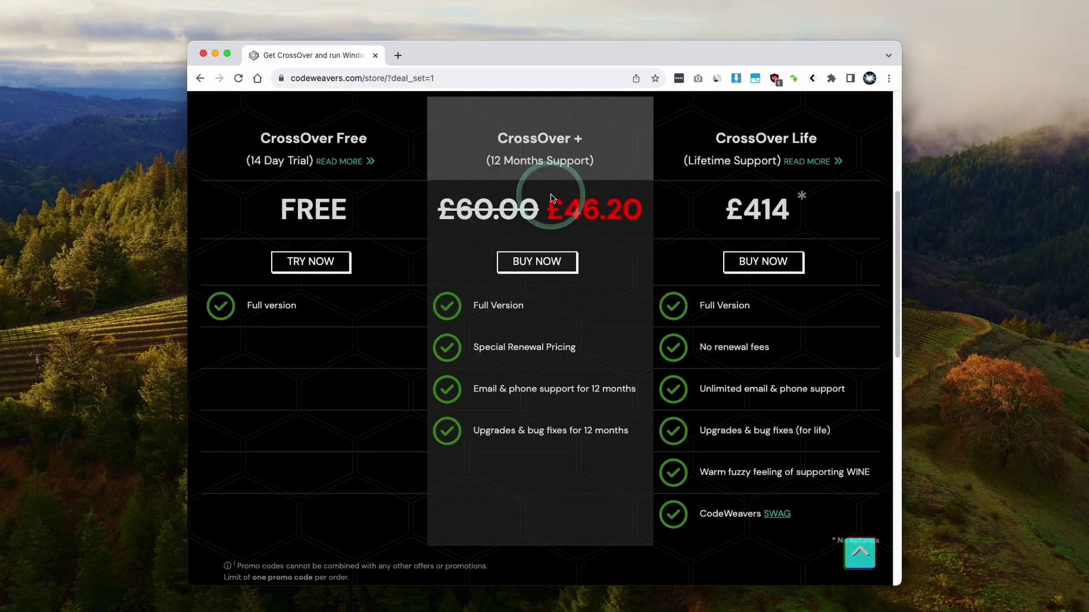
{"action": "left_click", "coordinate": [528, 259]}
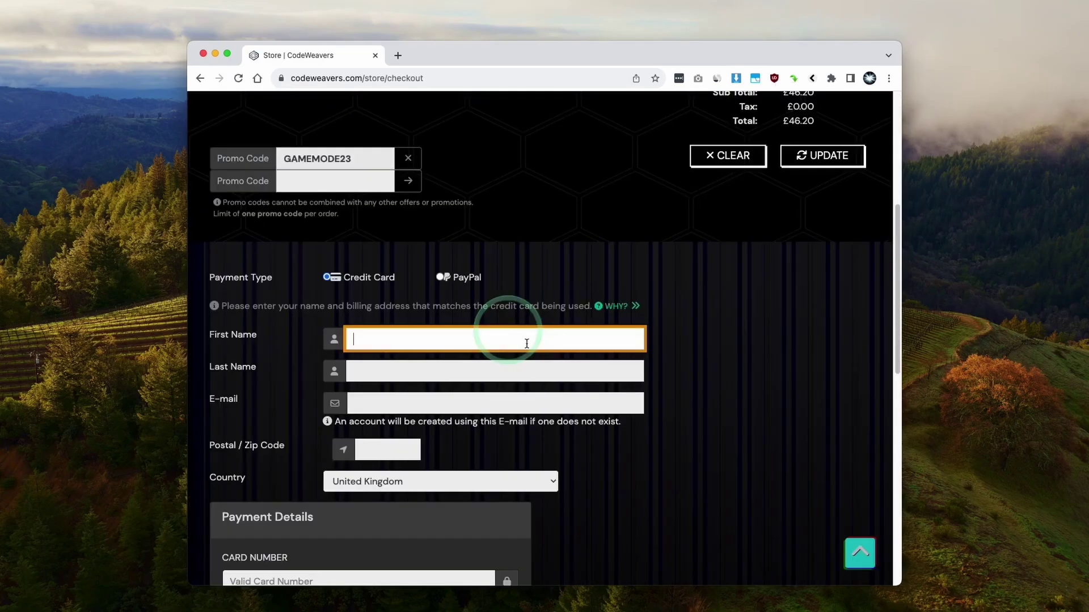
{"action": "scroll", "coordinate": [641, 335], "scroll_direction": "up", "scroll_amount": 6}
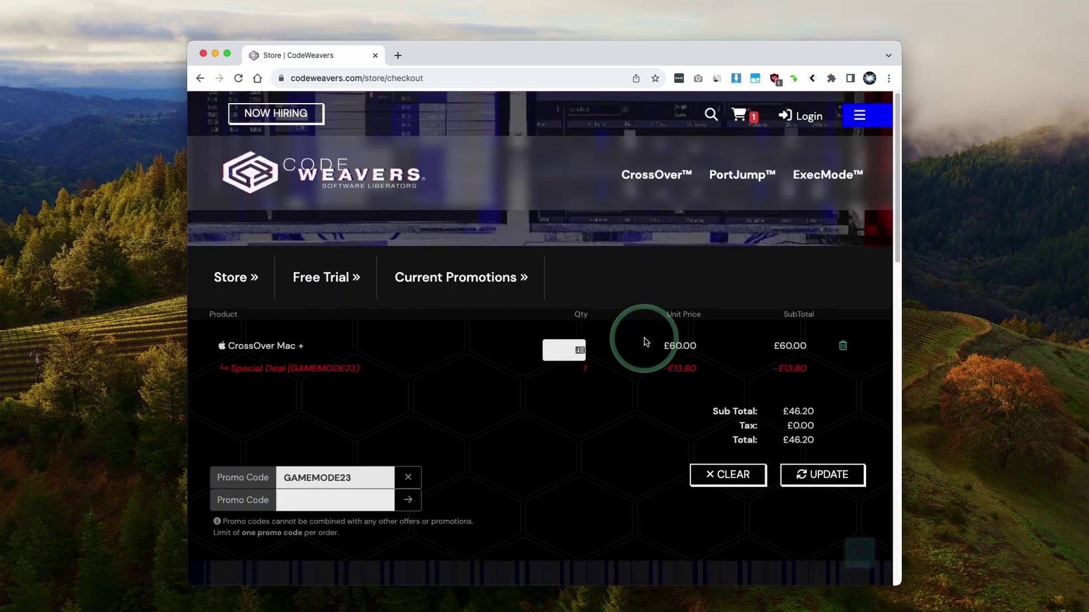
- From the home page, get the CrossOver Mac 23.5.0 trial and save crossover-23.5.0.zip to Downloads
{"action": "left_click", "coordinate": [445, 186]}
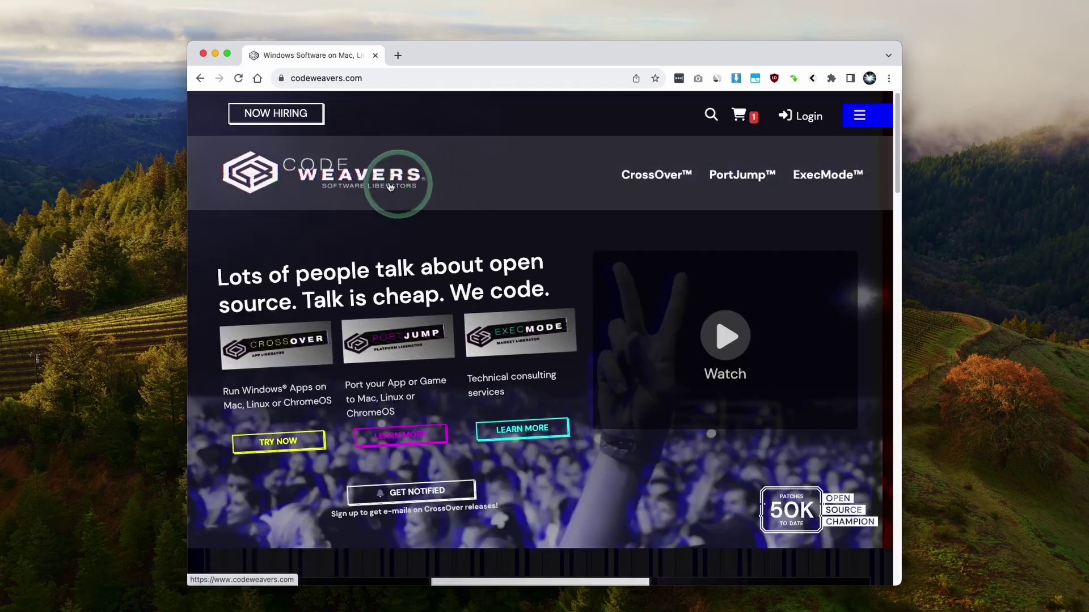
{"action": "scroll", "coordinate": [605, 250], "scroll_direction": "down", "scroll_amount": 5}
{"action": "scroll", "coordinate": [605, 256], "scroll_direction": "down", "scroll_amount": 3}
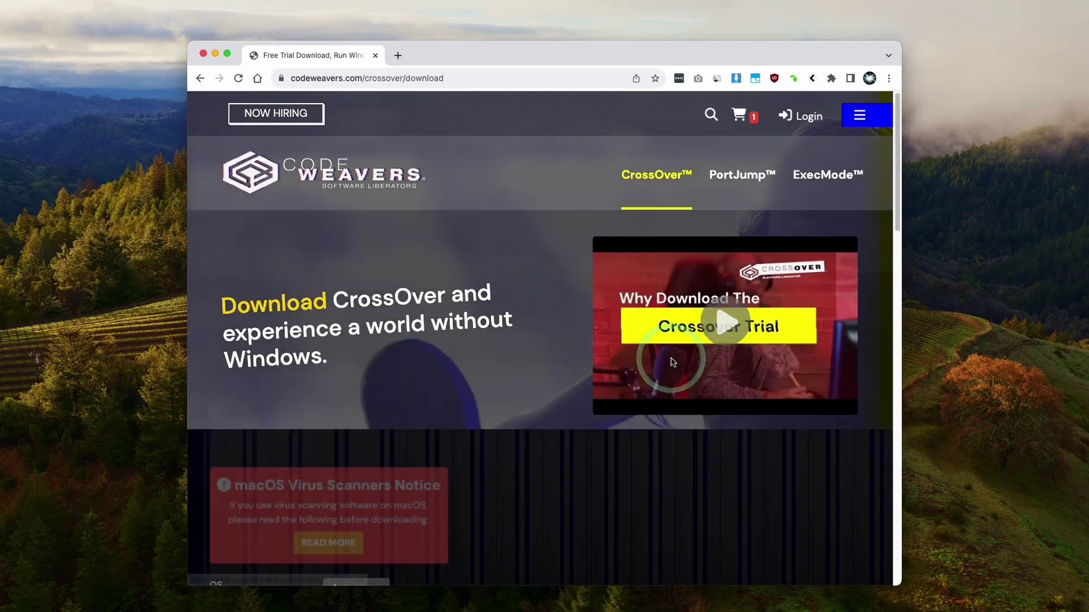
{"action": "scroll", "coordinate": [387, 193], "scroll_direction": "down", "scroll_amount": 6}
{"action": "left_click", "coordinate": [387, 193]}
{"action": "left_click", "coordinate": [378, 226]}
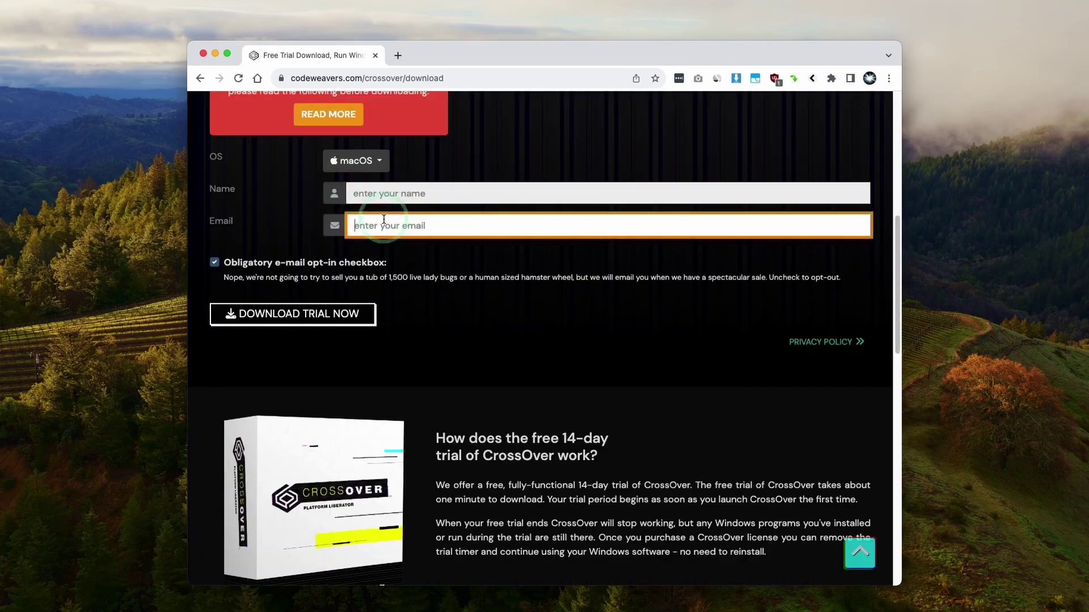
{"action": "left_click", "coordinate": [253, 315]}
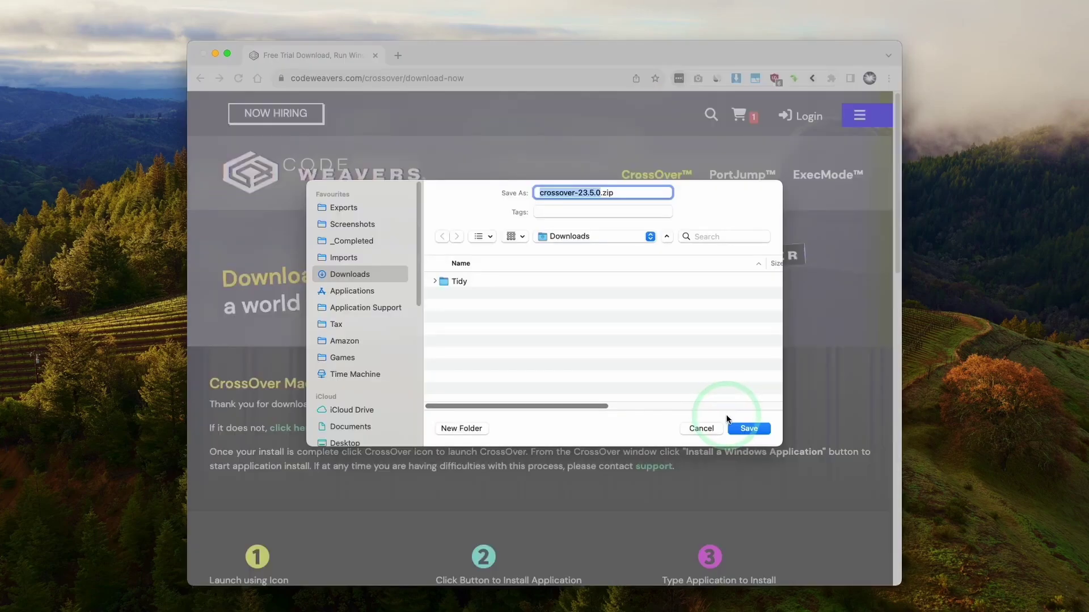
{"action": "left_click", "coordinate": [748, 430]}
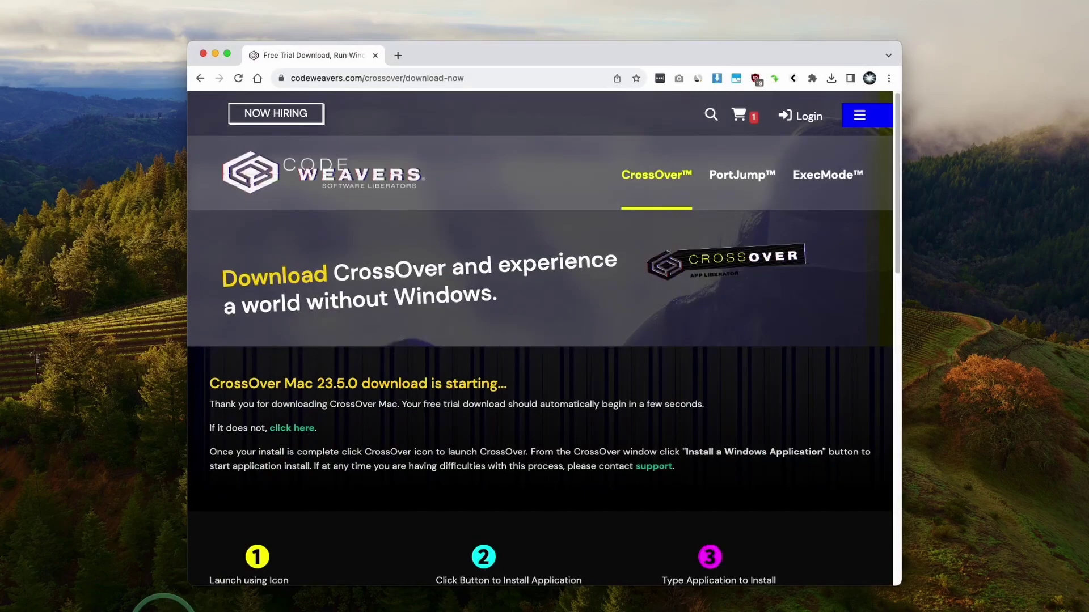
- In a Finder window on Downloads, expand crossover-23.5.0.zip
{"action": "left_click", "coordinate": [105, 603]}
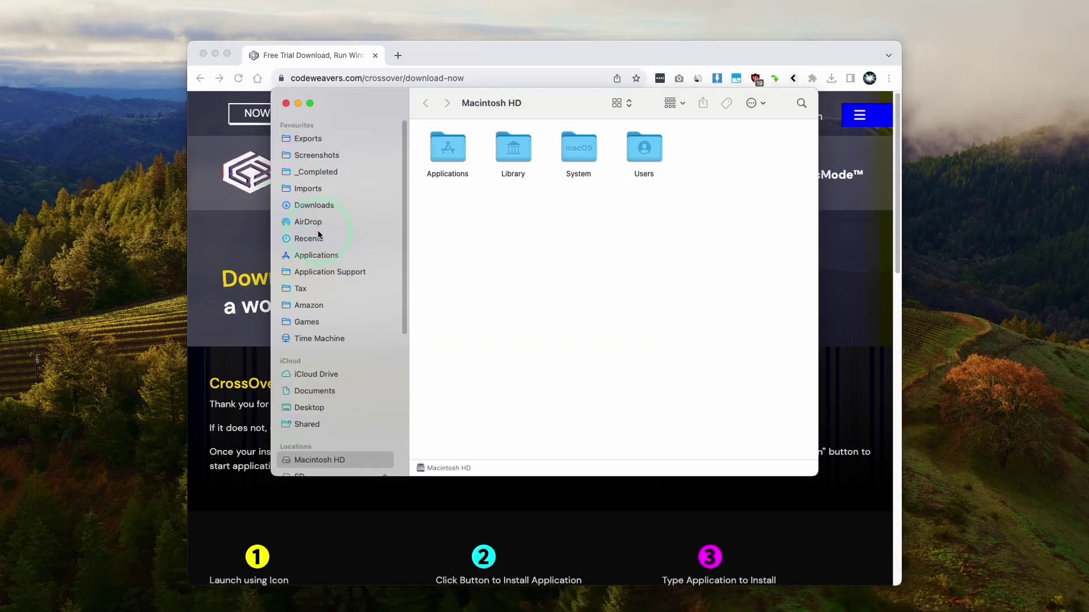
{"action": "left_click", "coordinate": [321, 205]}
{"action": "left_click", "coordinate": [448, 145]}
{"action": "left_click", "coordinate": [475, 157]}
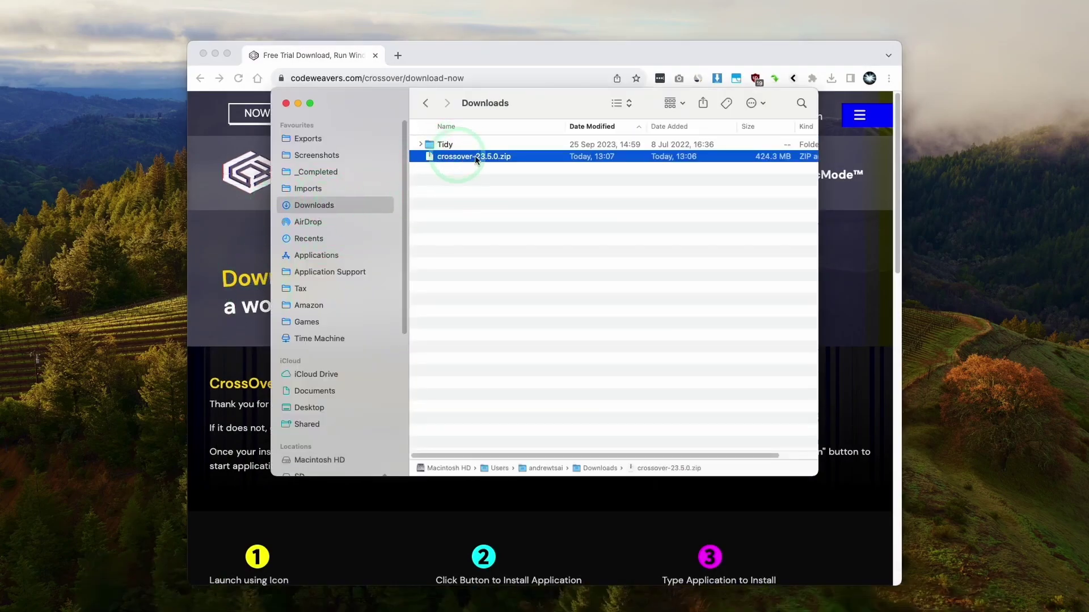
{"action": "left_click", "coordinate": [219, 55]}
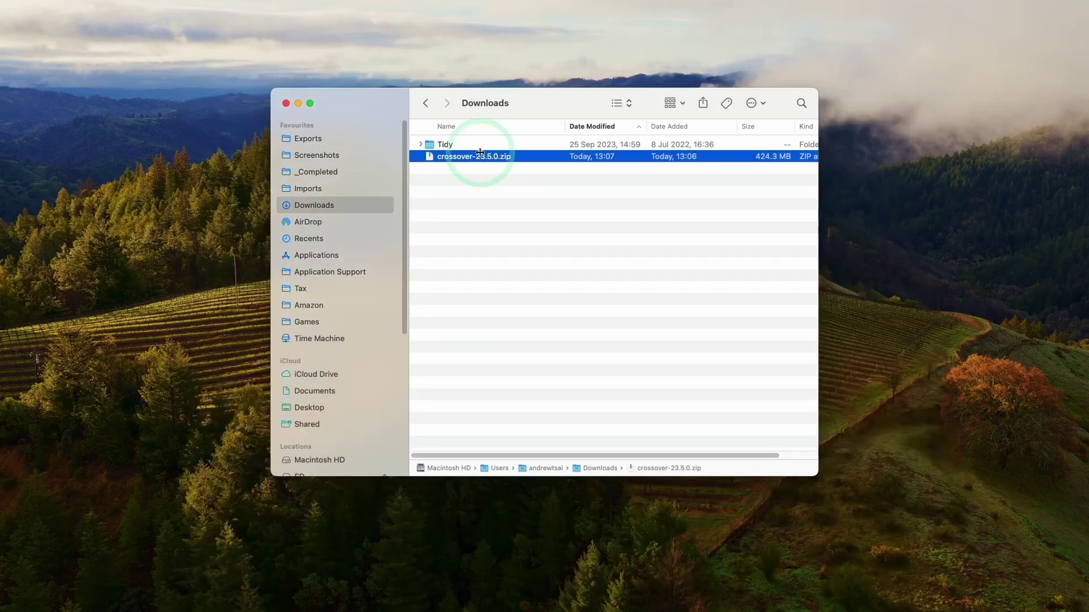
{"action": "key", "text": "super+o"}
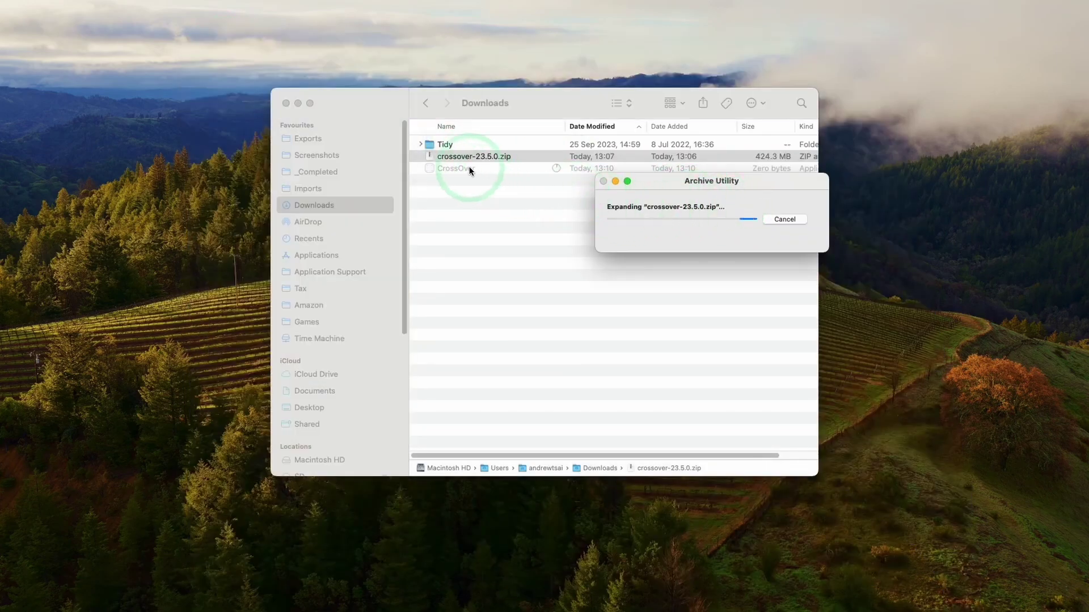
- Move the extracted CrossOver app into Applications and select it there
{"action": "left_click_drag", "start_coordinate": [453, 161], "coordinate": [431, 169]}
{"action": "left_click_drag", "start_coordinate": [427, 234], "coordinate": [346, 254]}
{"action": "left_click", "coordinate": [319, 255]}
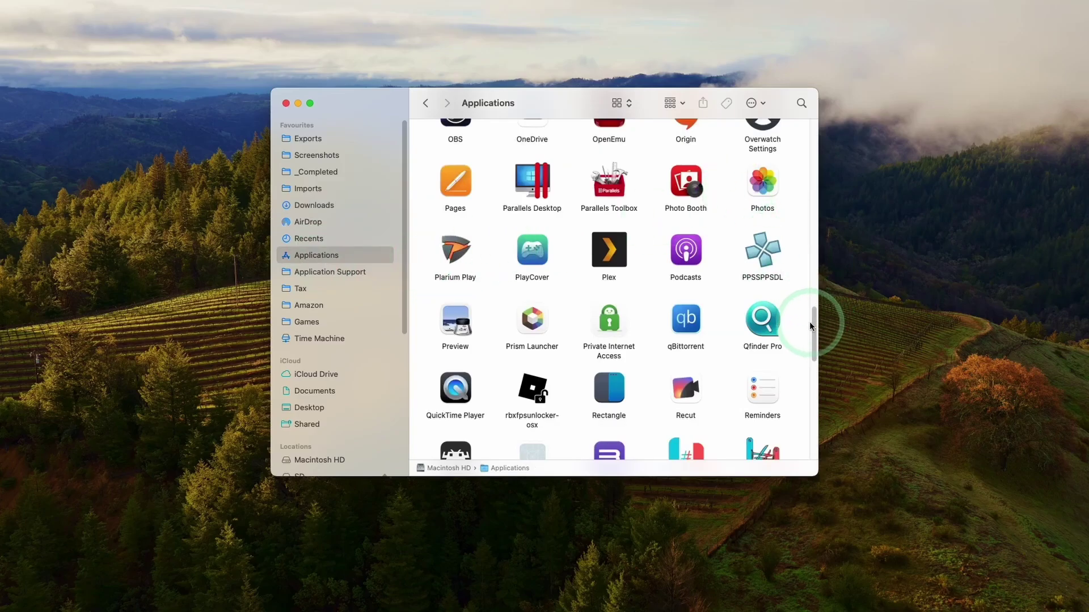
{"action": "left_click_drag", "start_coordinate": [810, 322], "coordinate": [803, 173]}
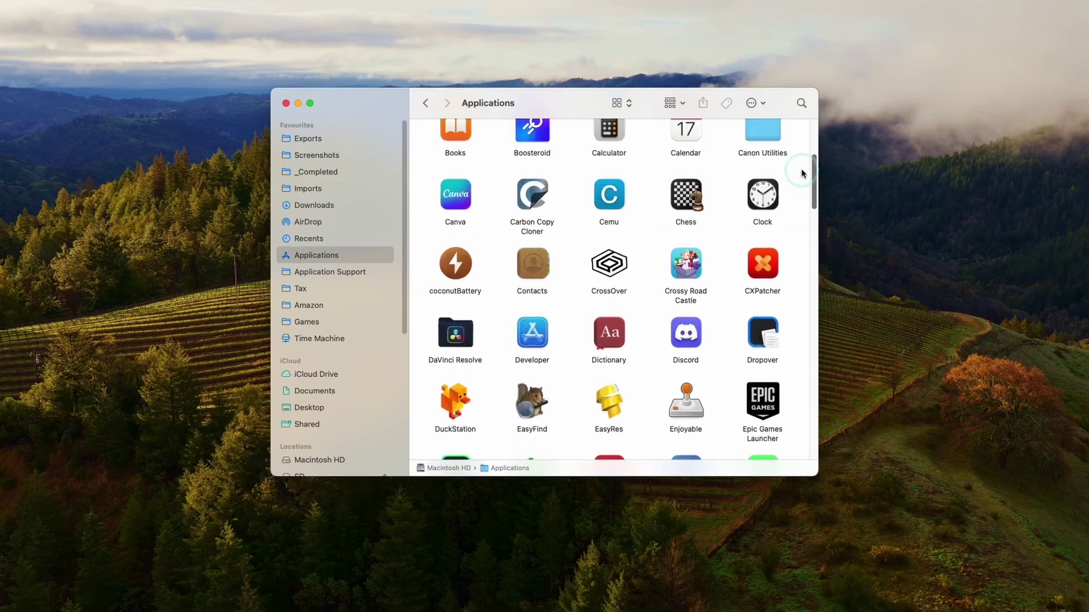
{"action": "left_click", "coordinate": [603, 272]}
- Launch CrossOver, confirm the downloaded-app warning, and install Steam, accepting the Courier New font licence
{"action": "double_click", "coordinate": [609, 275]}
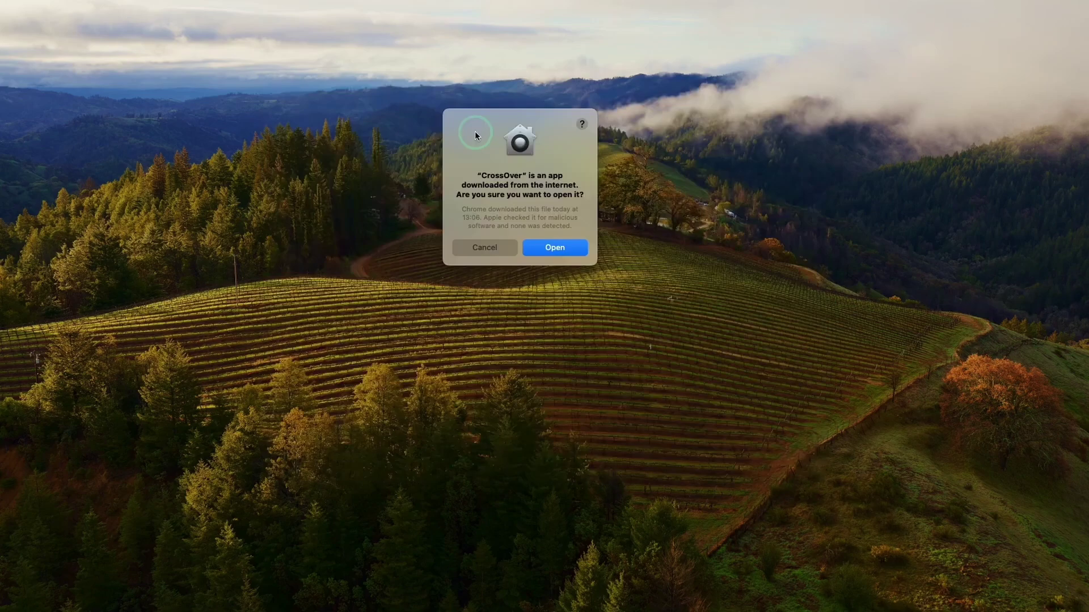
{"action": "left_click_drag", "start_coordinate": [525, 179], "coordinate": [573, 215]}
{"action": "left_click", "coordinate": [544, 243]}
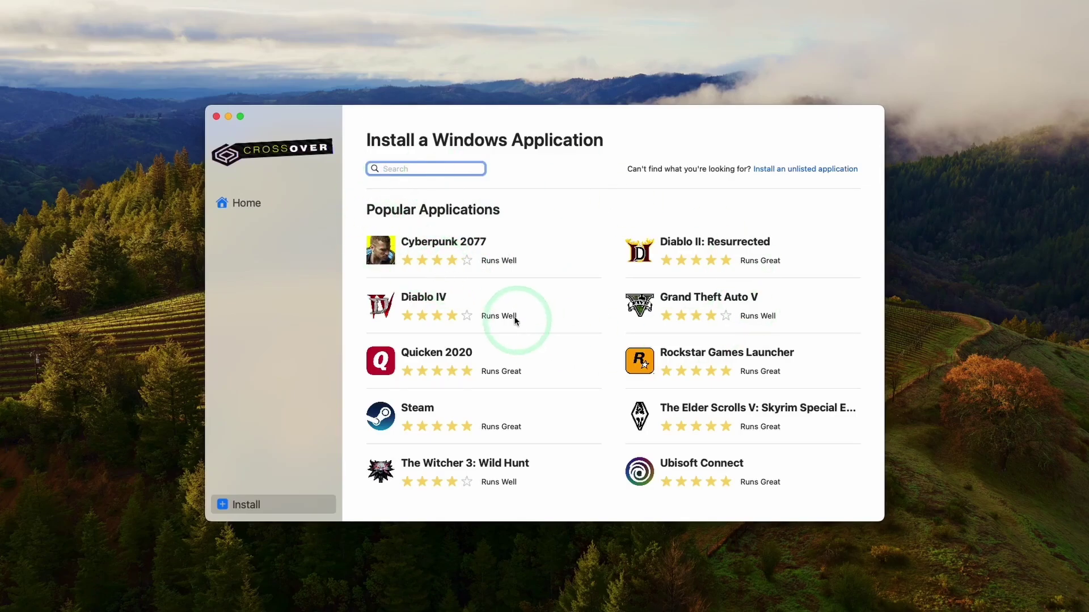
{"action": "left_click", "coordinate": [414, 412]}
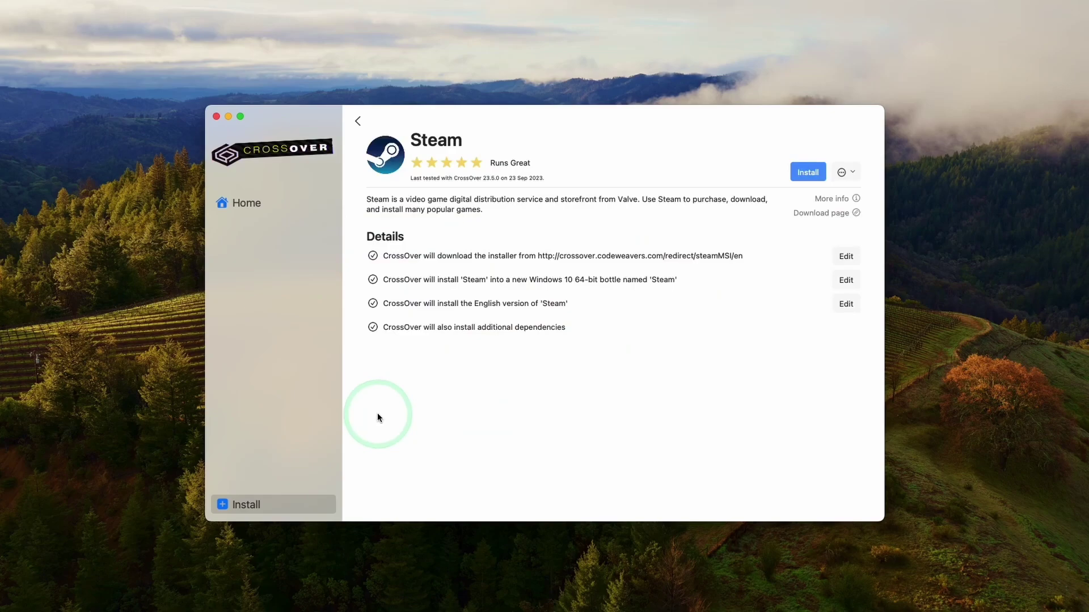
{"action": "left_click", "coordinate": [803, 173]}
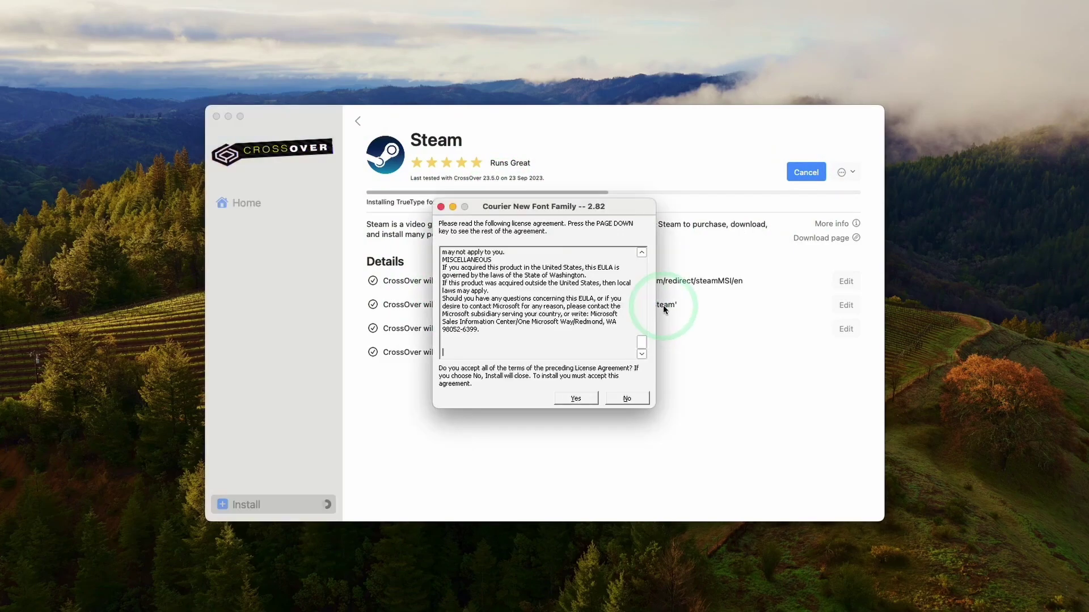
{"action": "left_click", "coordinate": [576, 398]}
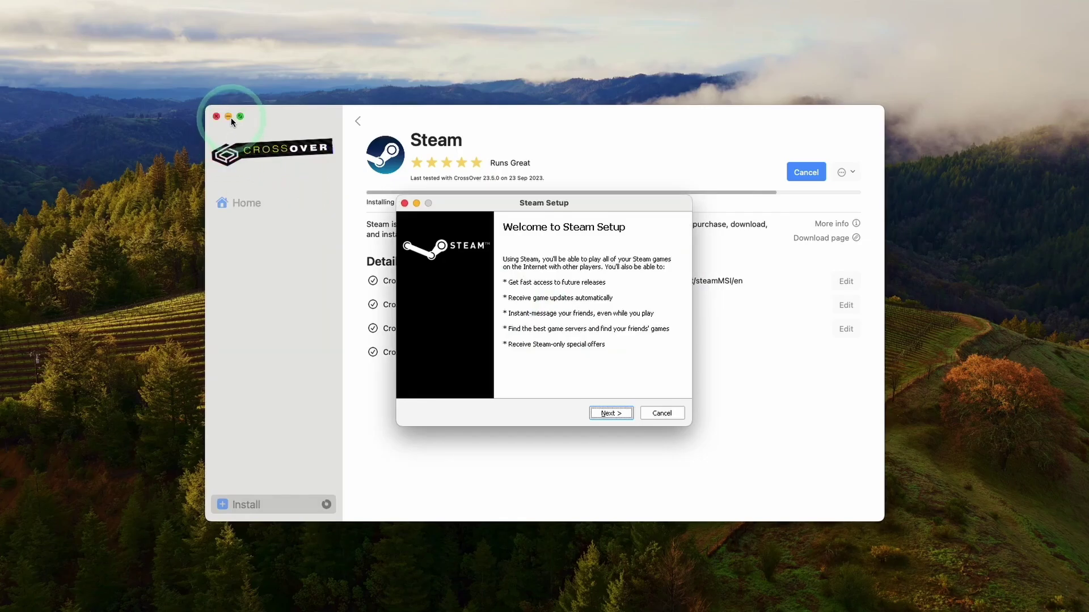
- Complete Steam Setup in English to C:\Program Files (x86)\Steam and finish to start Steam
{"action": "left_click", "coordinate": [229, 118]}
{"action": "left_click", "coordinate": [610, 415]}
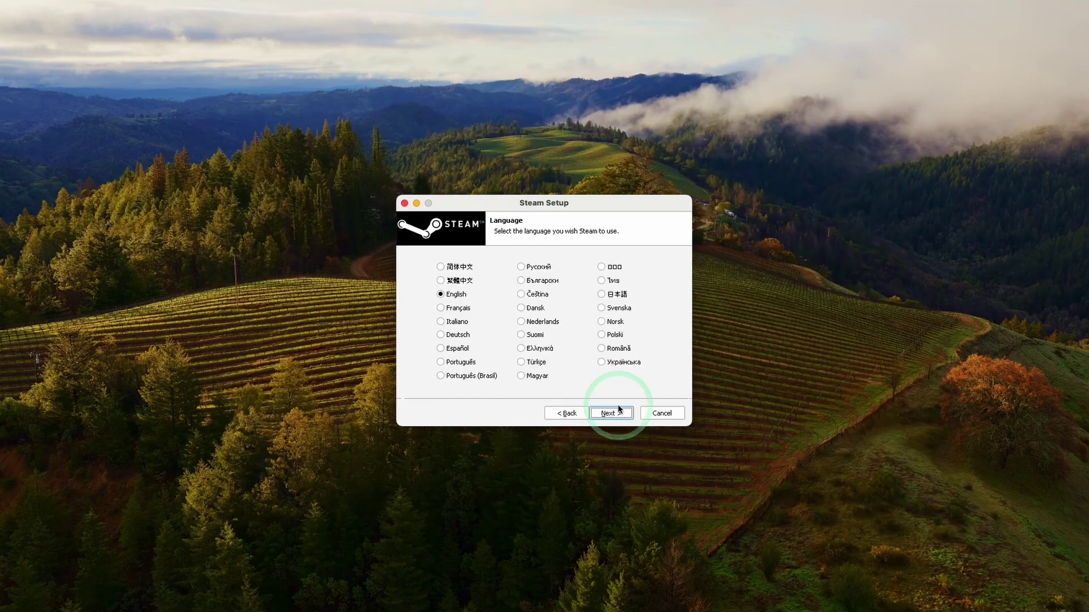
{"action": "left_click", "coordinate": [618, 414]}
{"action": "left_click", "coordinate": [610, 412]}
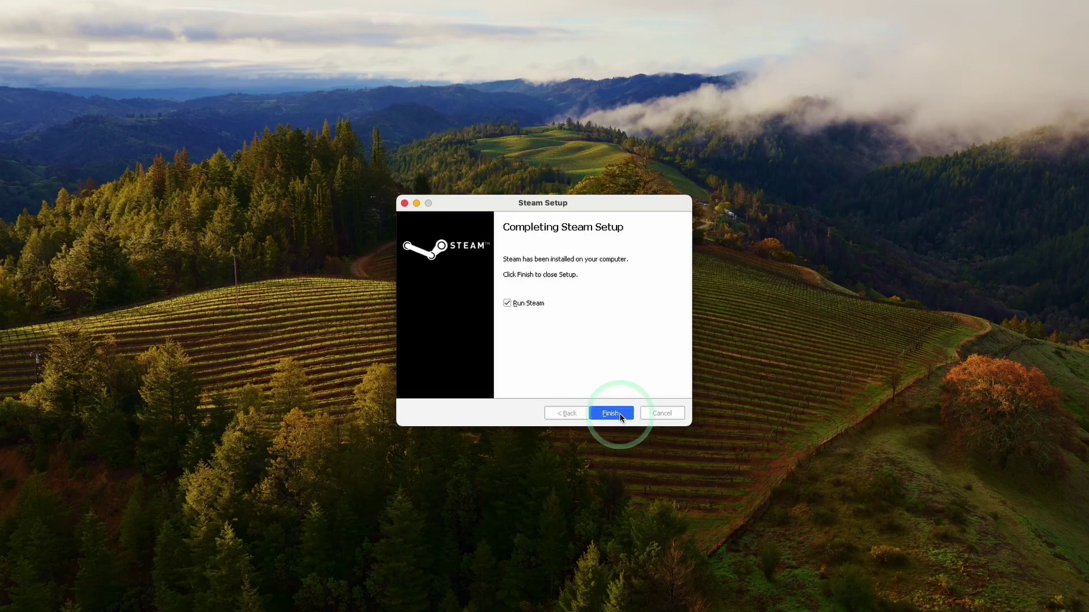
{"action": "left_click", "coordinate": [611, 414]}
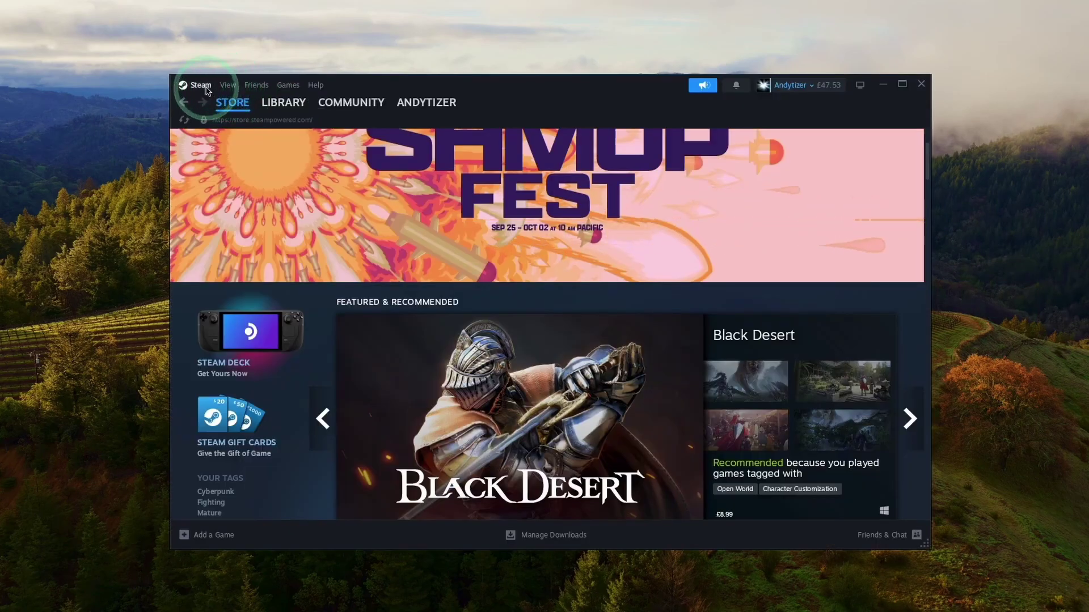
- Choose Exit from the Steam menu to shut down the Steam client
{"action": "left_click", "coordinate": [201, 85]}
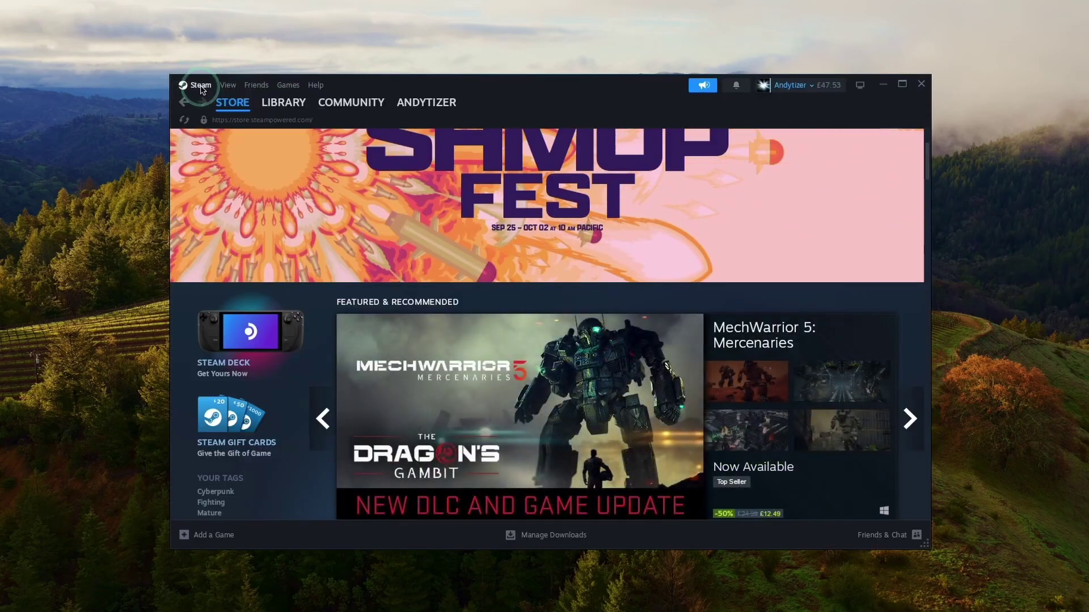
{"action": "left_click", "coordinate": [581, 137]}
{"action": "scroll", "coordinate": [590, 320], "scroll_direction": "down", "scroll_amount": 8}
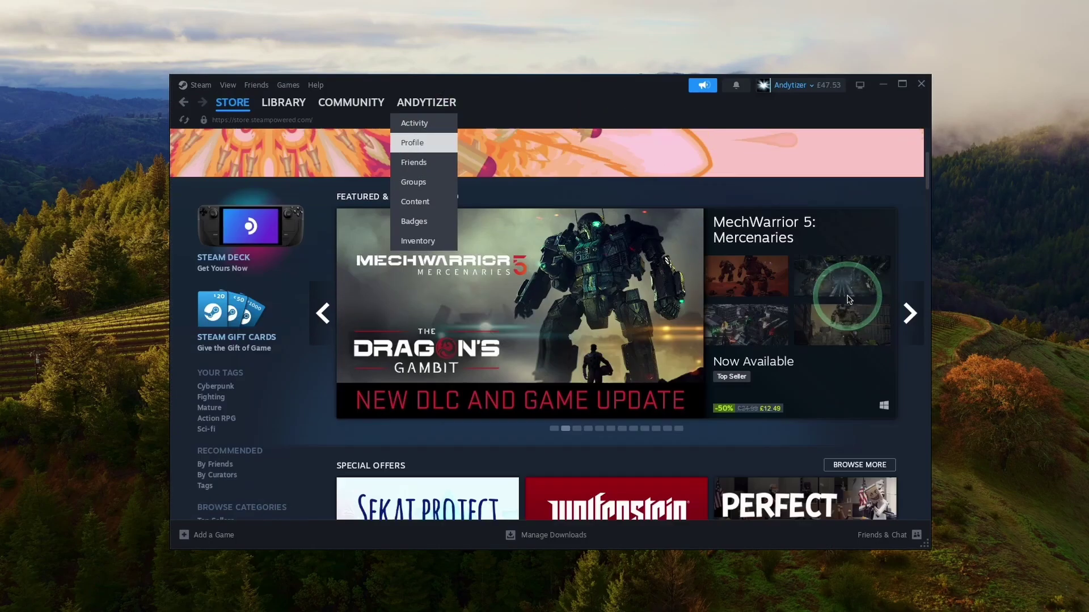
{"action": "scroll", "coordinate": [589, 320], "scroll_direction": "down", "scroll_amount": 7}
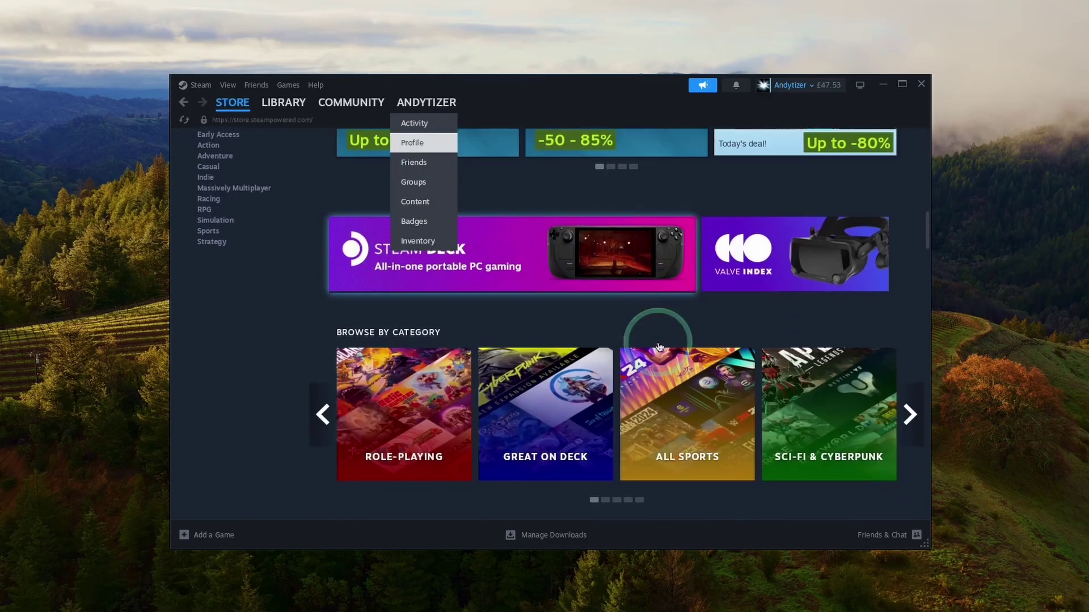
{"action": "scroll", "coordinate": [588, 307], "scroll_direction": "down", "scroll_amount": 10}
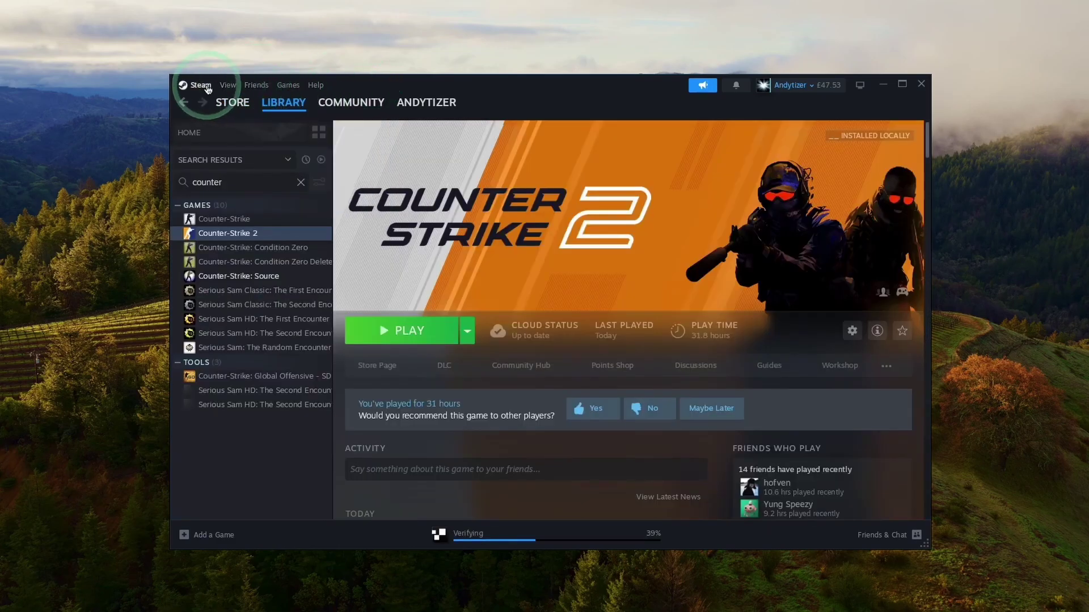
{"action": "left_click", "coordinate": [196, 85]}
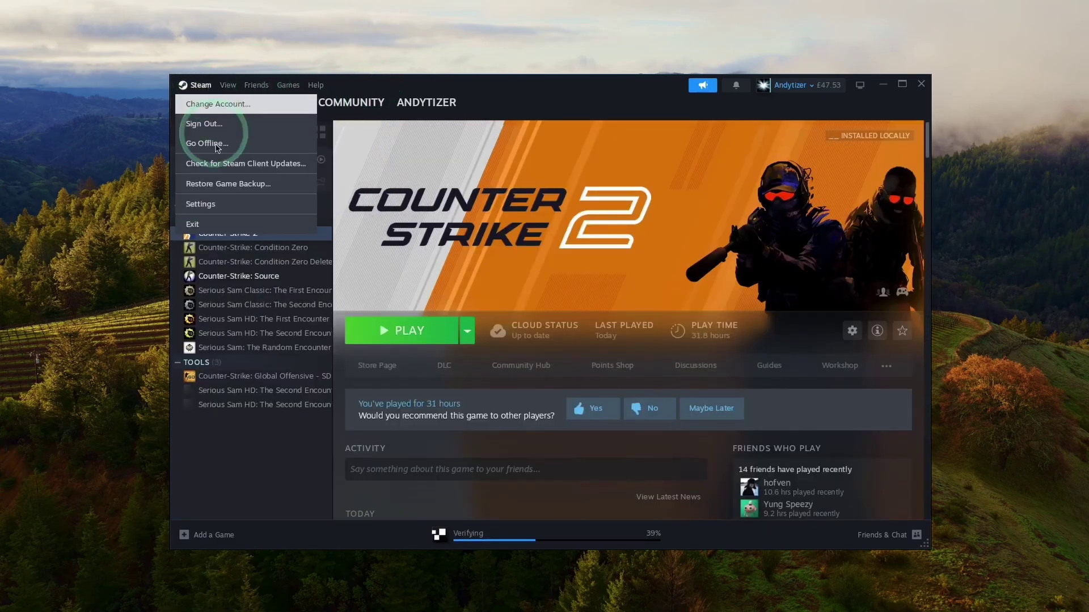
{"action": "left_click", "coordinate": [207, 225]}
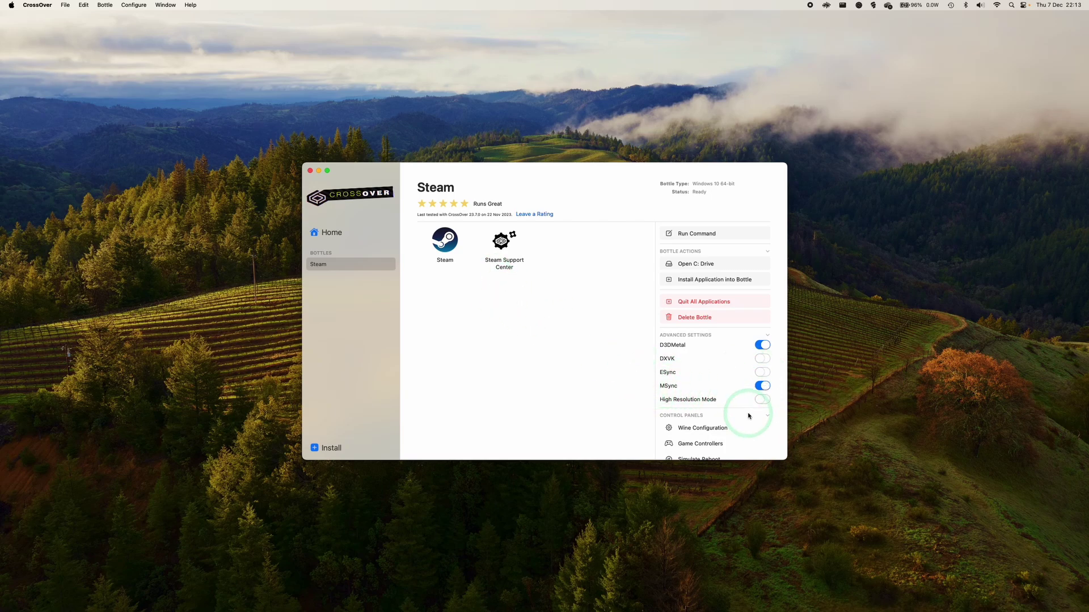
- Run Steam from the applications in CrossOver's Steam bottle
{"action": "left_click", "coordinate": [450, 249]}
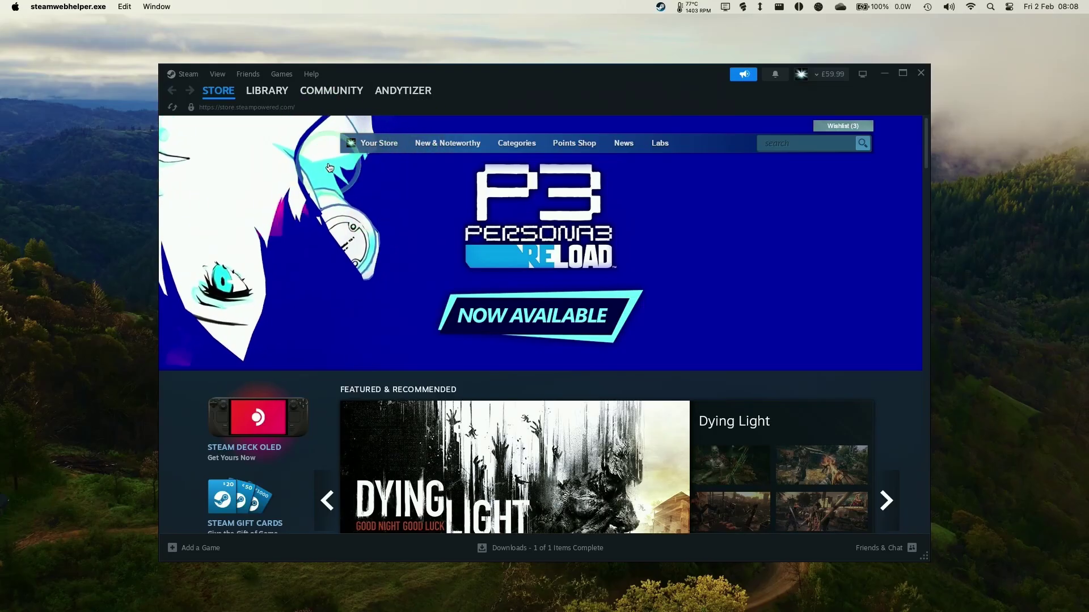
- Search the Steam store for 'persona' and open the Persona 3 Reload page
{"action": "left_click", "coordinate": [229, 92]}
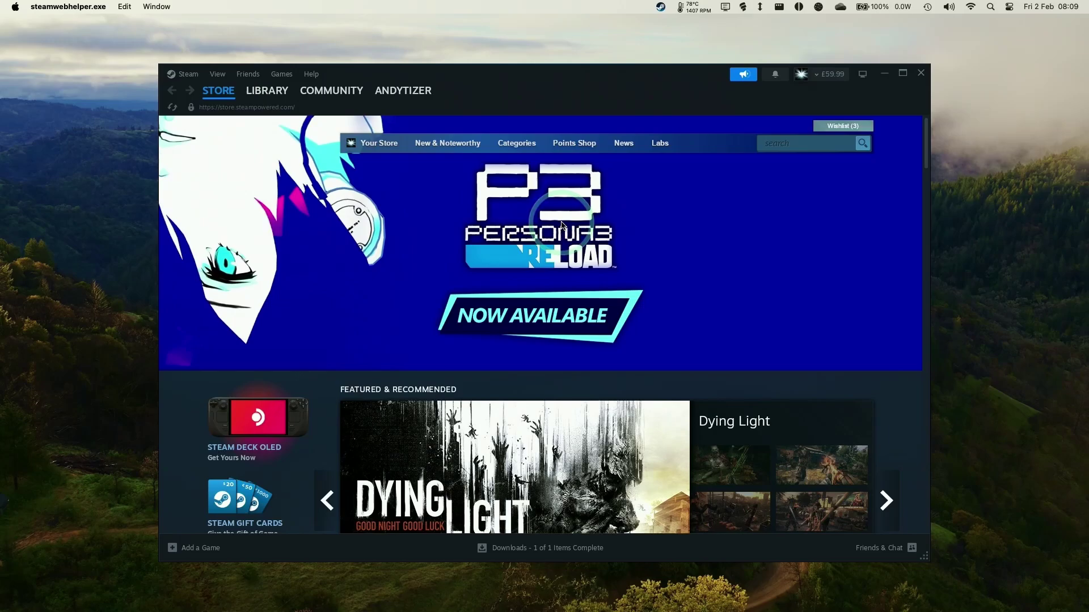
{"action": "left_click", "coordinate": [813, 146]}
{"action": "type", "text": "p"}
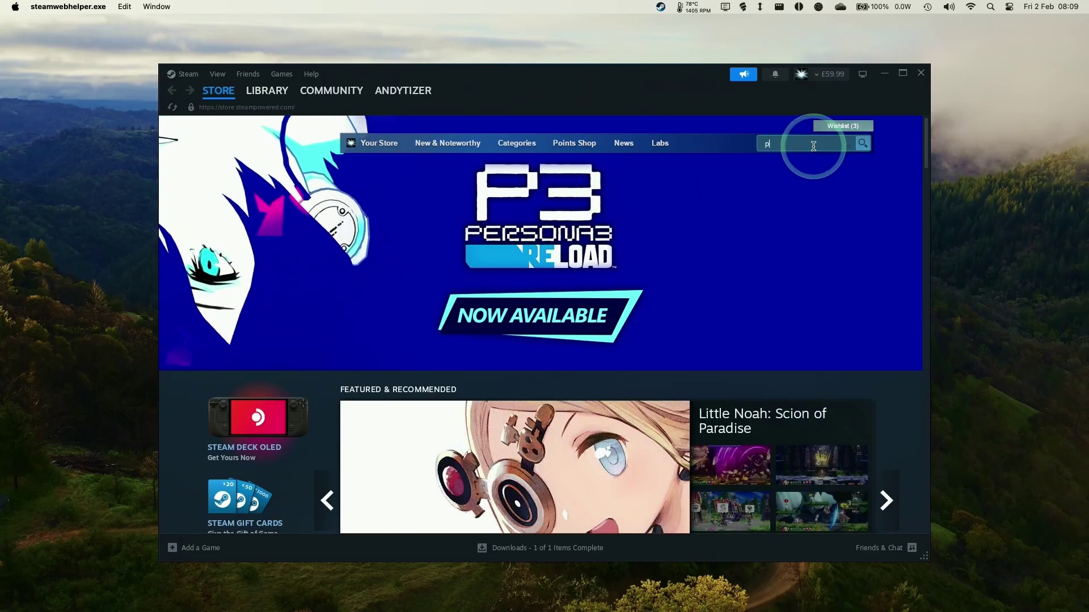
{"action": "type", "text": "ersona"}
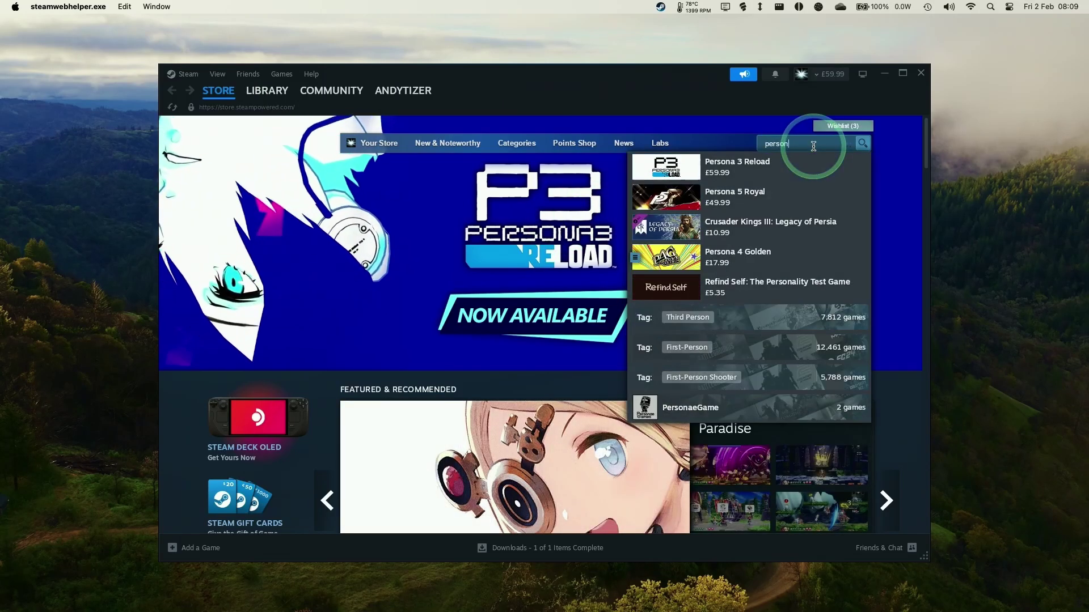
{"action": "left_click", "coordinate": [743, 170]}
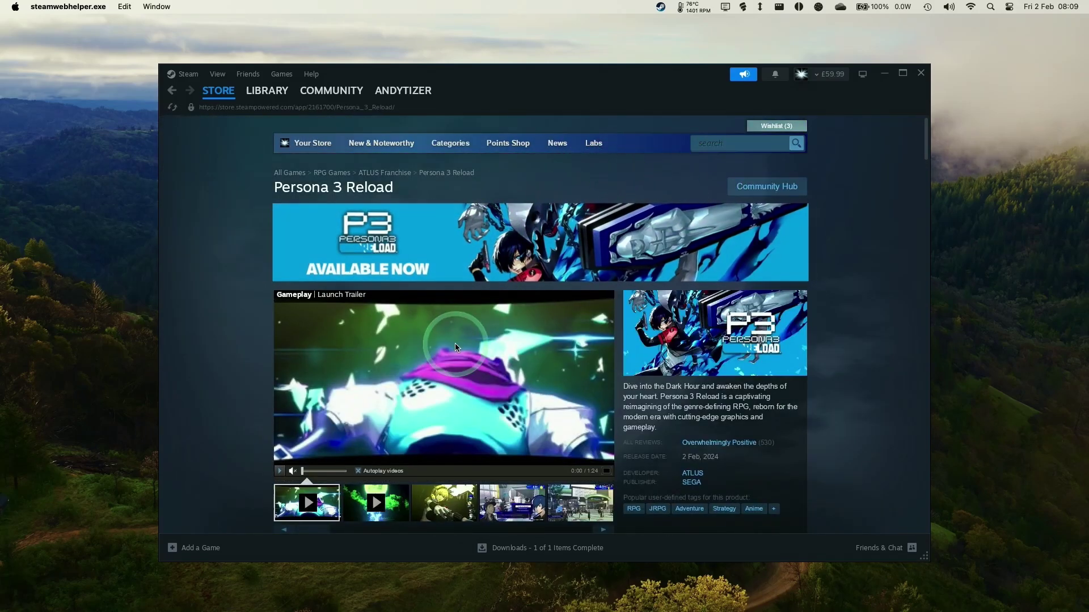
- Add the standard edition to the cart and complete the £59.99 purchase
{"action": "scroll", "coordinate": [527, 324], "scroll_direction": "down", "scroll_amount": 4}
{"action": "scroll", "coordinate": [527, 323], "scroll_direction": "down", "scroll_amount": 1}
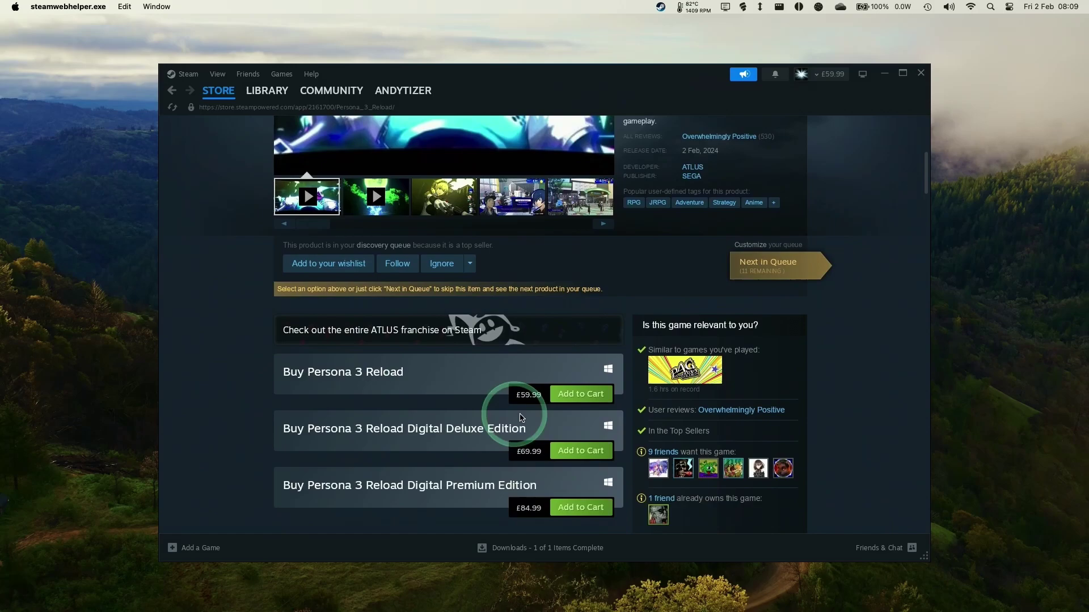
{"action": "left_click", "coordinate": [584, 394]}
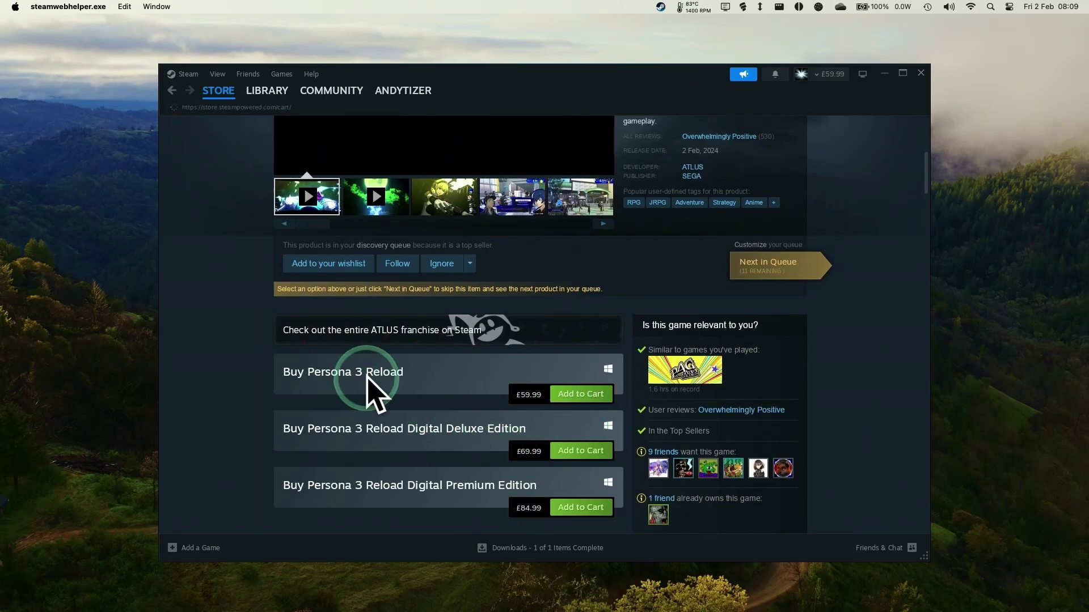
{"action": "left_click", "coordinate": [470, 361]}
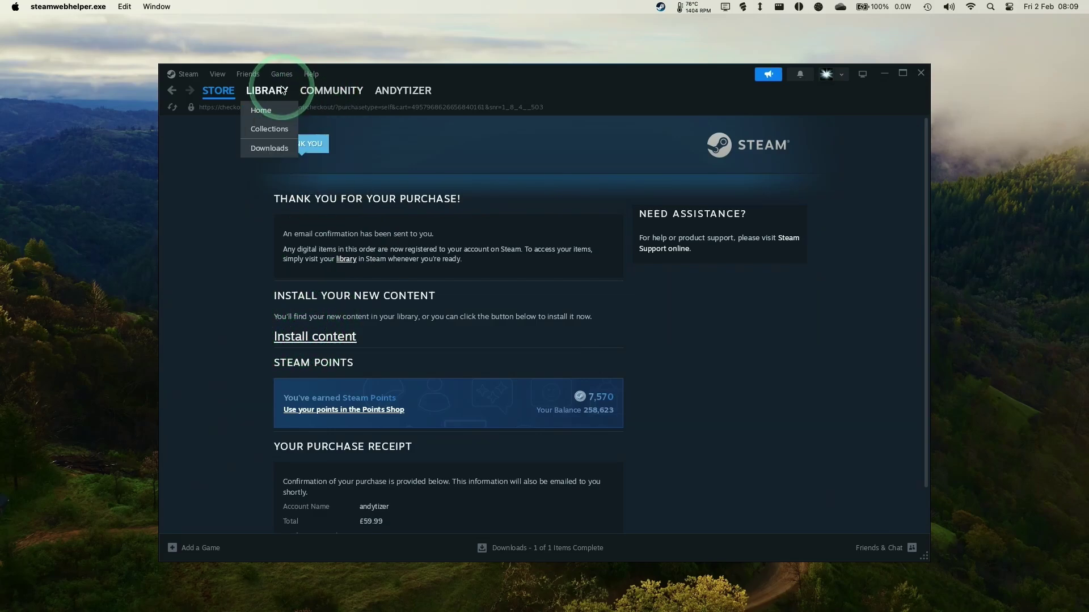
- Find Persona 3 Reload in the library with 'pers', install it to Local Drive (C:), accepting the EULA
{"action": "left_click", "coordinate": [274, 91]}
{"action": "left_click", "coordinate": [227, 166]}
{"action": "type", "text": "pers"}
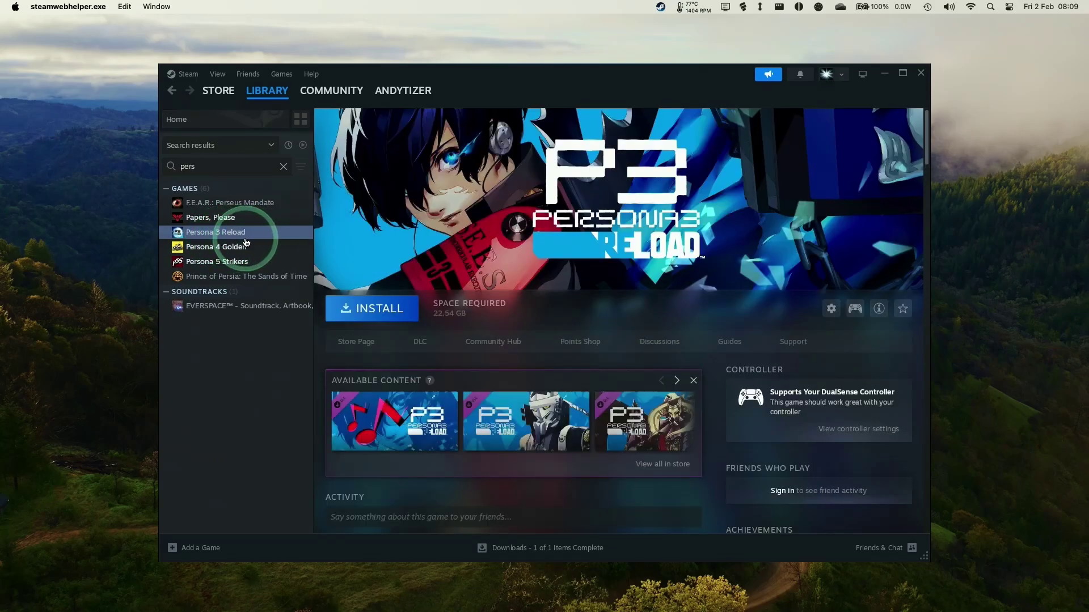
{"action": "left_click", "coordinate": [387, 313]}
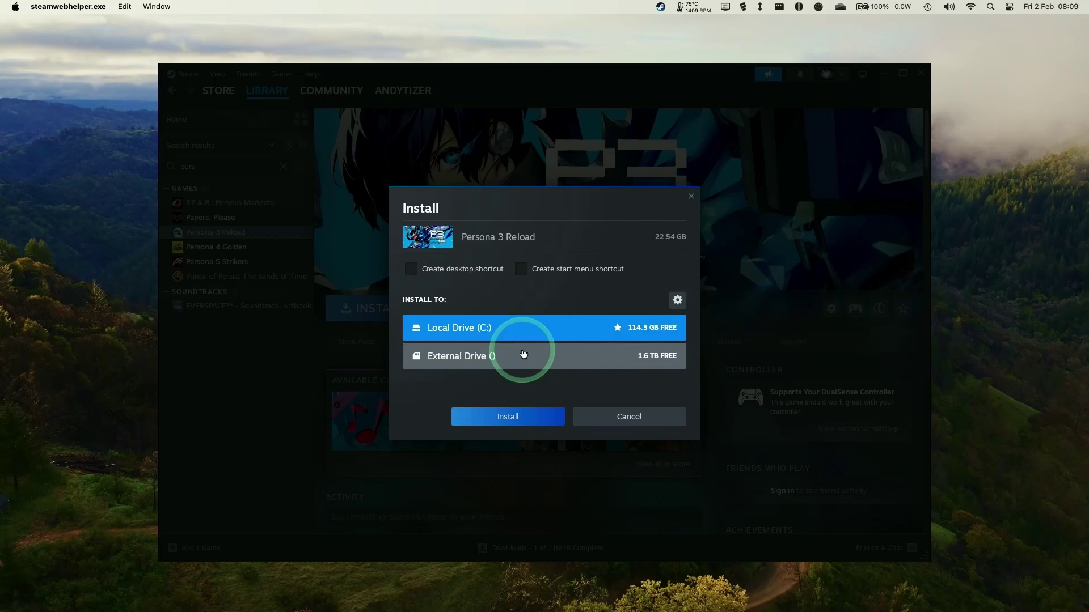
{"action": "left_click", "coordinate": [553, 417]}
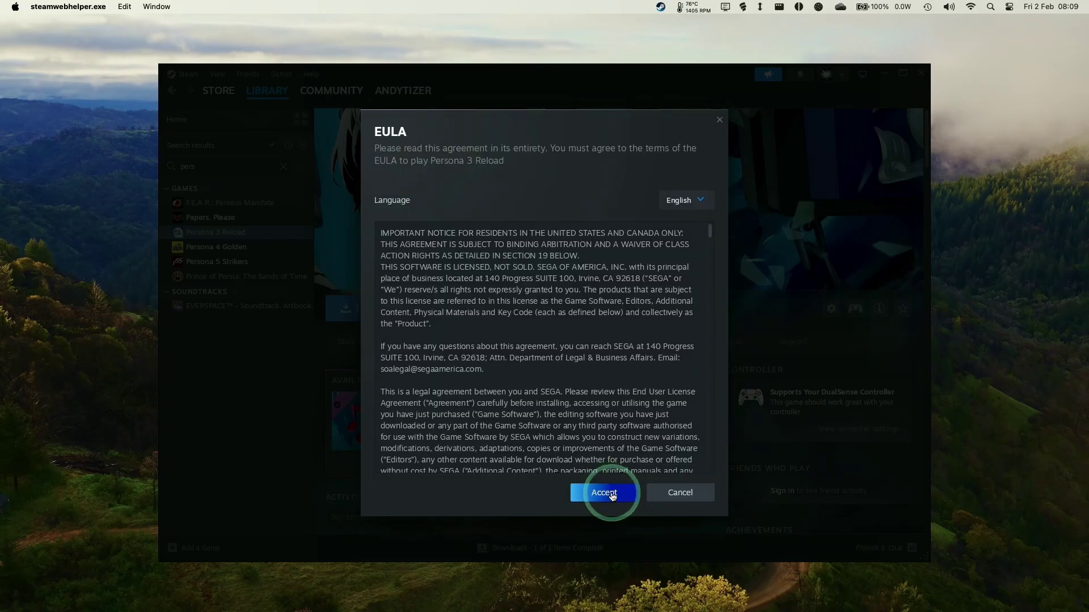
{"action": "left_click", "coordinate": [604, 492]}
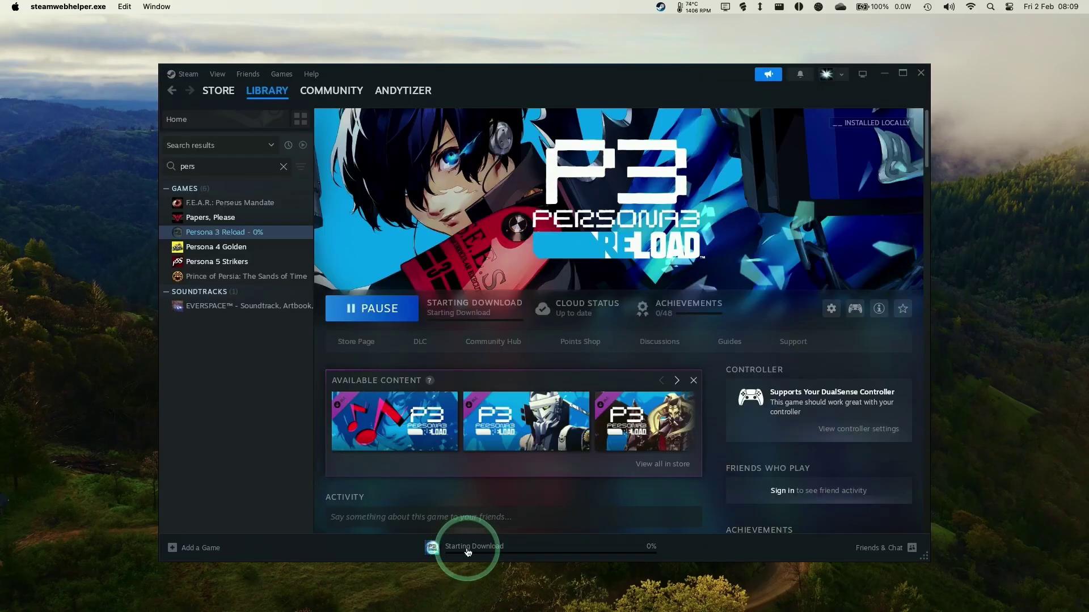
{"action": "left_click", "coordinate": [468, 547]}
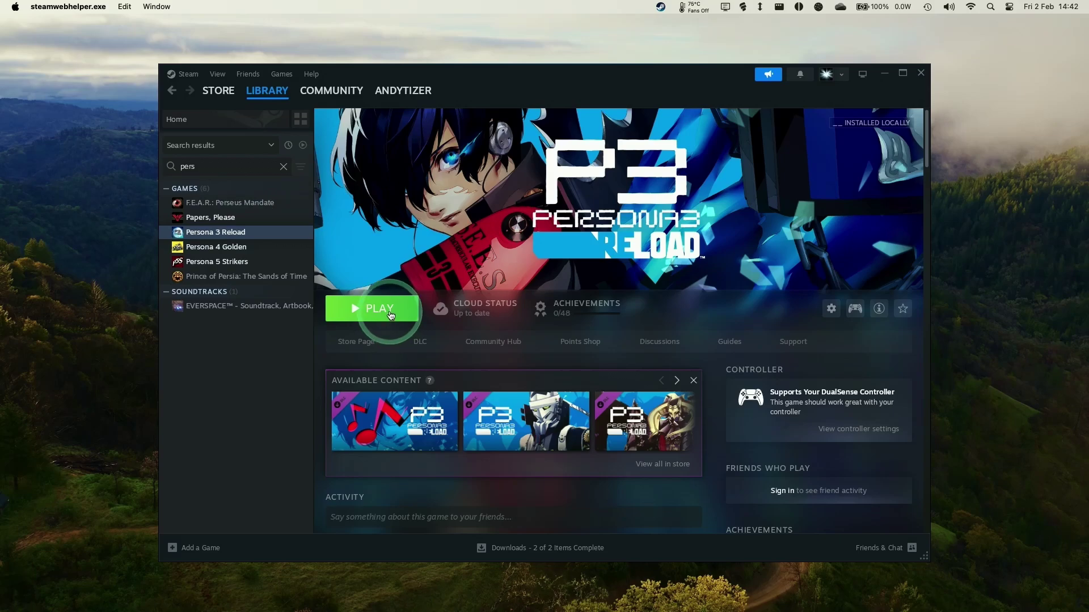
- Through Apple menu > System Settings > Bluetooth, connect the DualSense Wireless Controller
{"action": "left_click", "coordinate": [2, 8]}
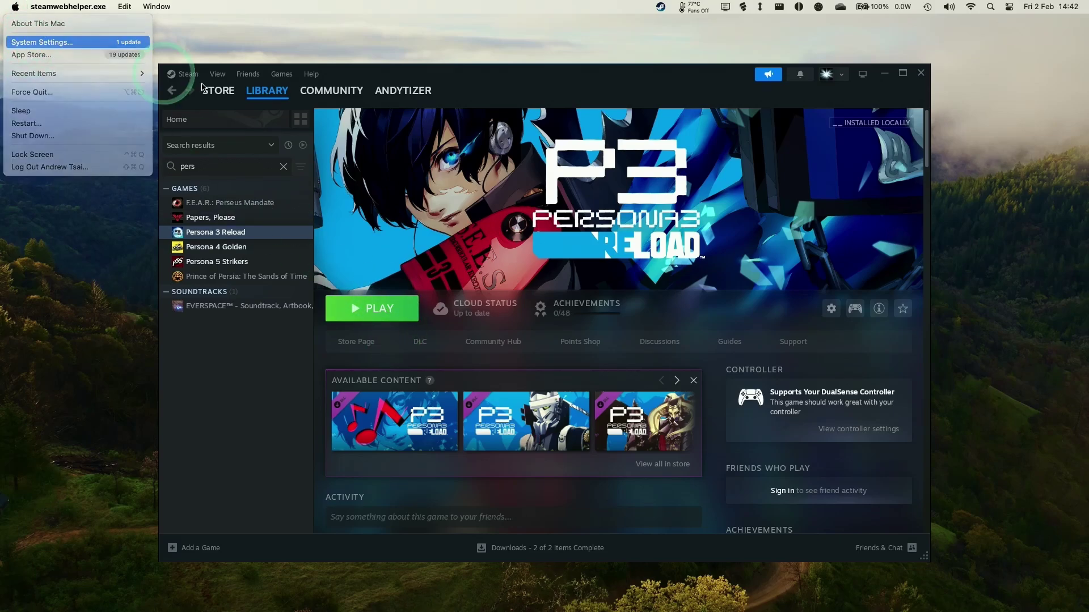
{"action": "left_click", "coordinate": [28, 43]}
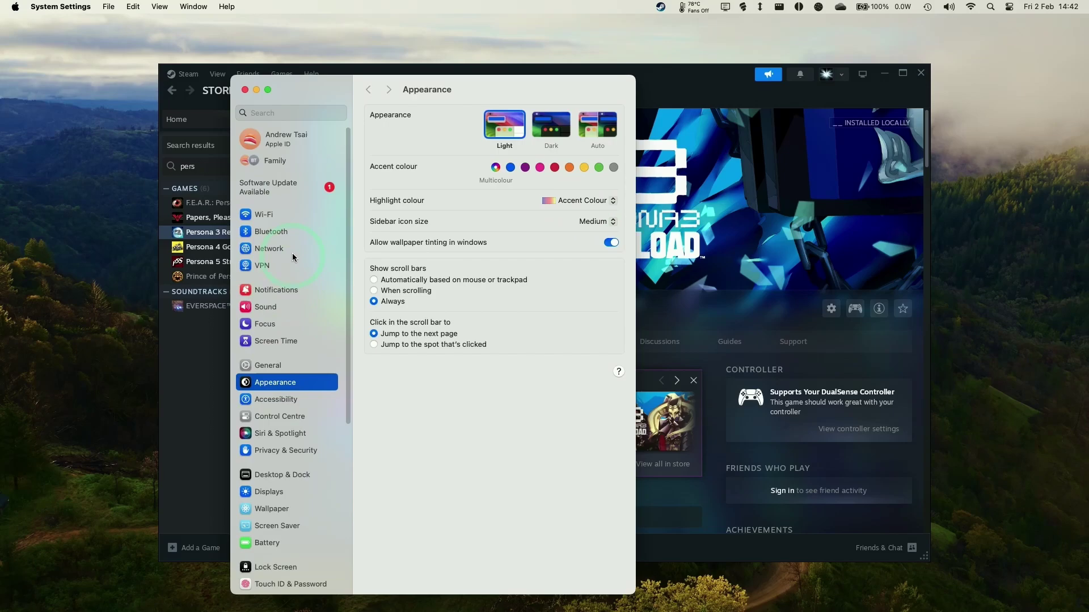
{"action": "left_click", "coordinate": [294, 233]}
{"action": "left_click", "coordinate": [401, 194]}
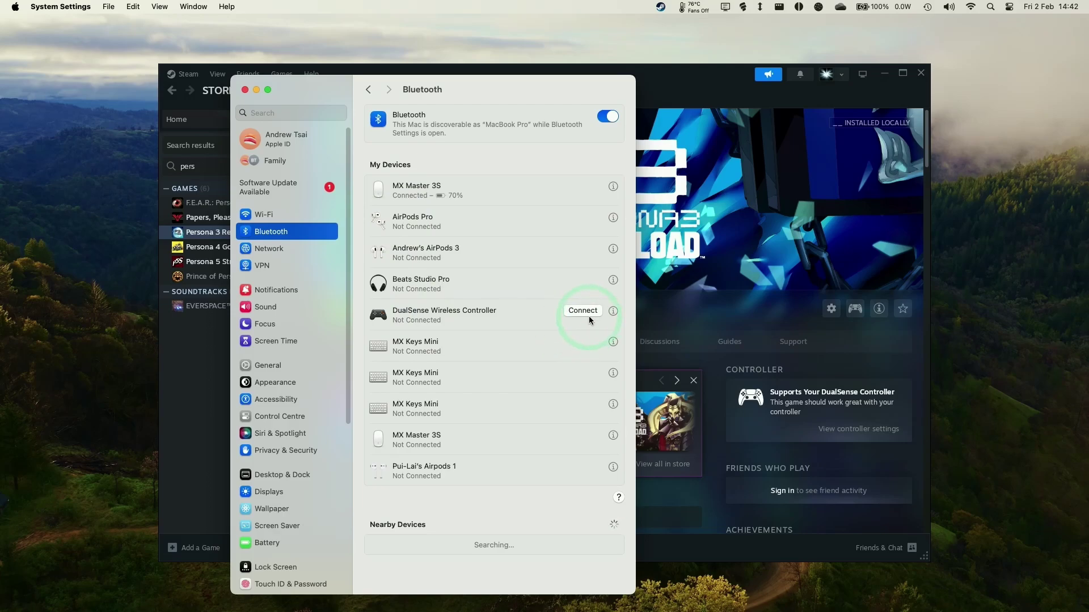
{"action": "left_click", "coordinate": [598, 312]}
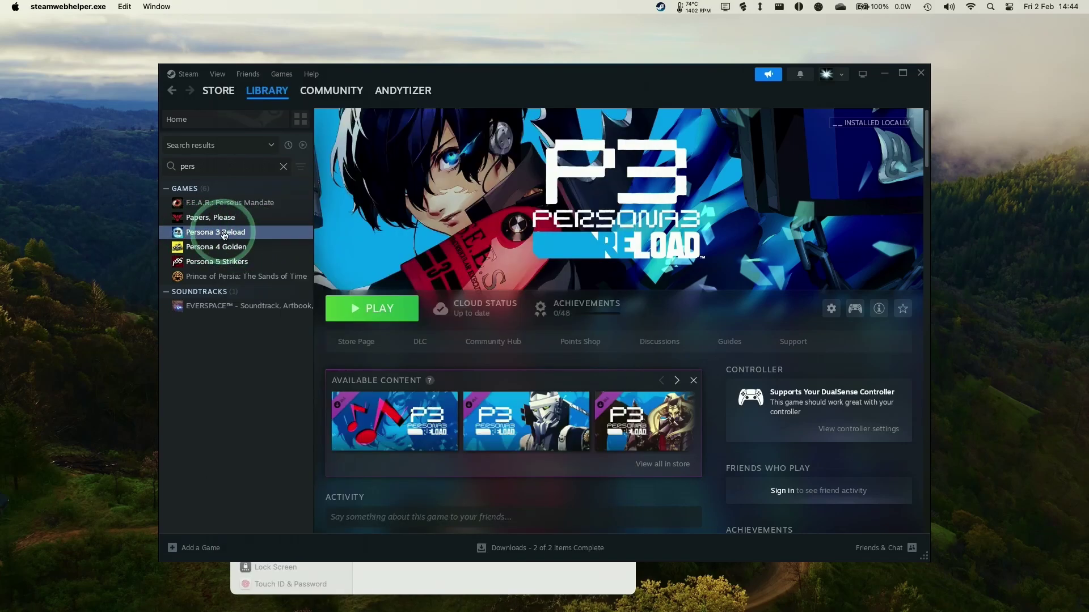
- Set Persona 3 Reload's controller override to Disable Steam Input, then launch the game
{"action": "right_click", "coordinate": [235, 235]}
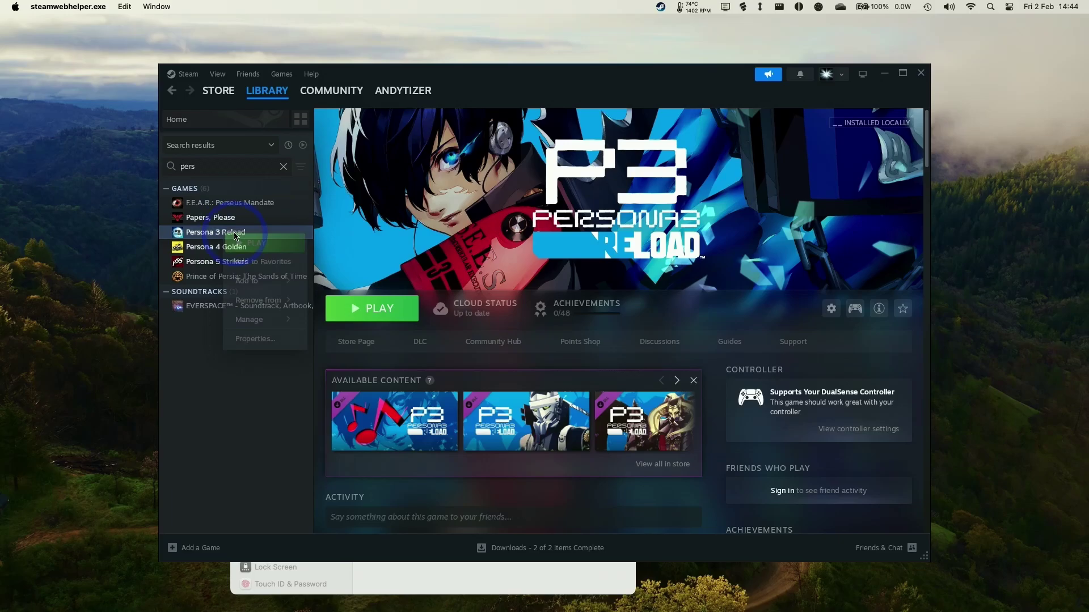
{"action": "left_click", "coordinate": [271, 338]}
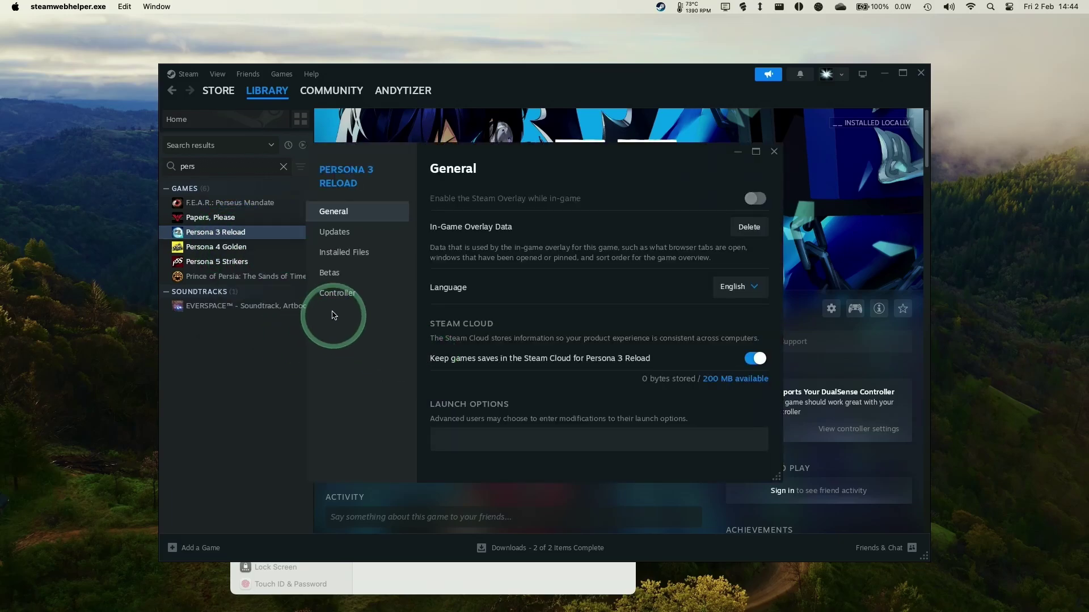
{"action": "left_click", "coordinate": [338, 294]}
{"action": "left_click", "coordinate": [740, 248]}
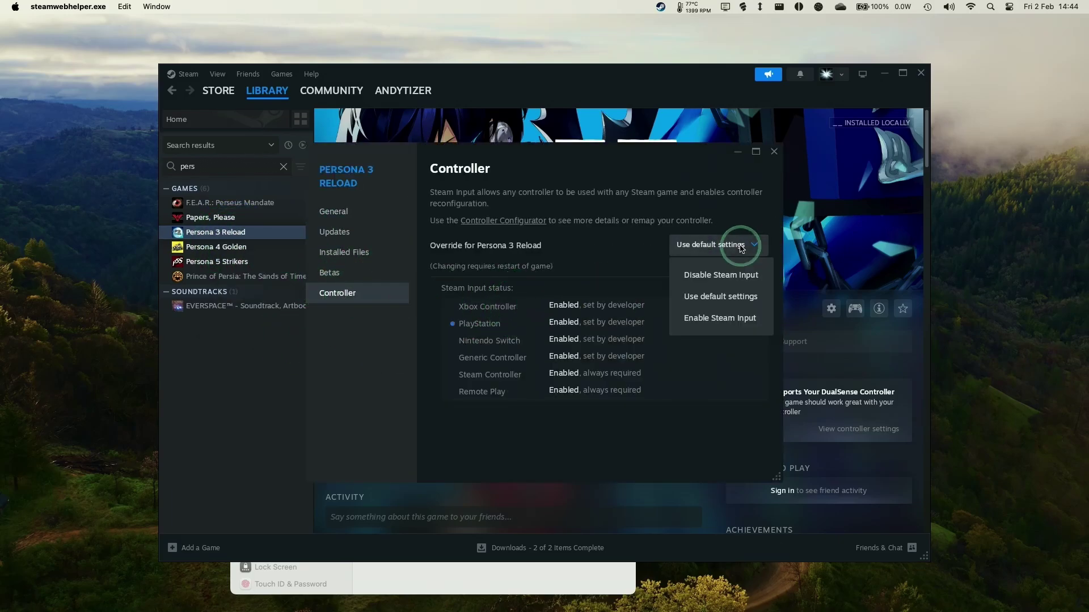
{"action": "left_click", "coordinate": [725, 280]}
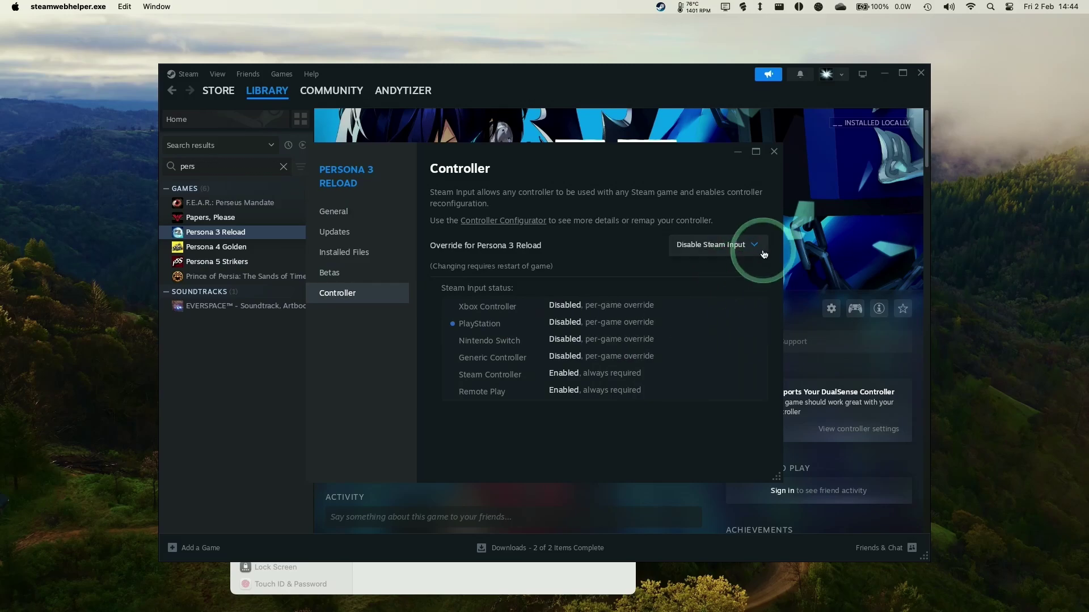
{"action": "left_click", "coordinate": [774, 152]}
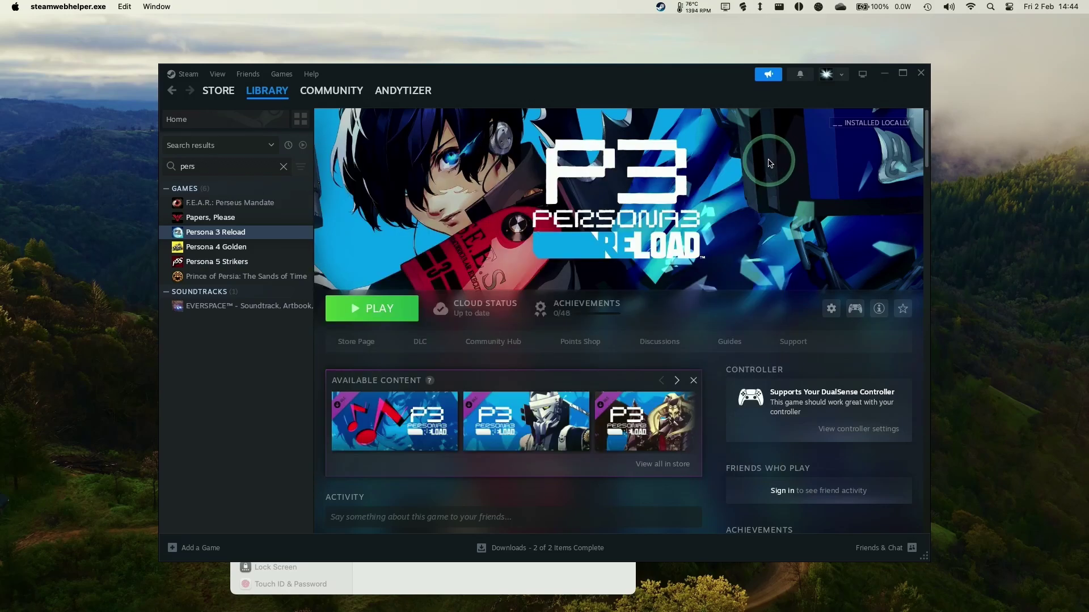
{"action": "left_click", "coordinate": [415, 302]}
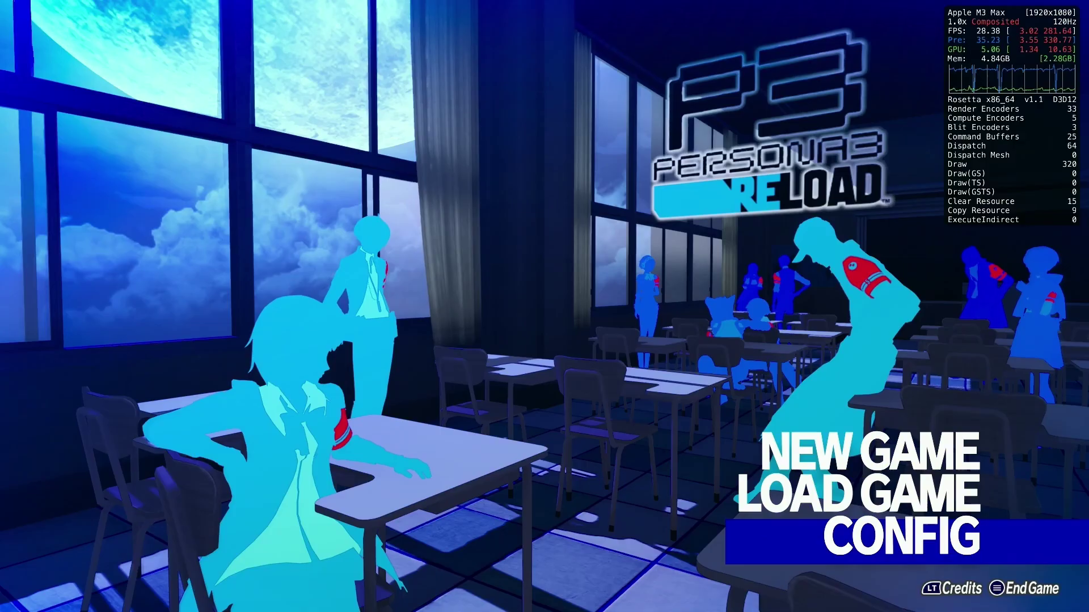
- In Graphics Settings, set Frame Rate Limit to 120 and keep Reflections OFF
{"action": "key", "text": "Return"}
{"action": "key", "text": "Down"}
{"action": "key", "text": "Down"}
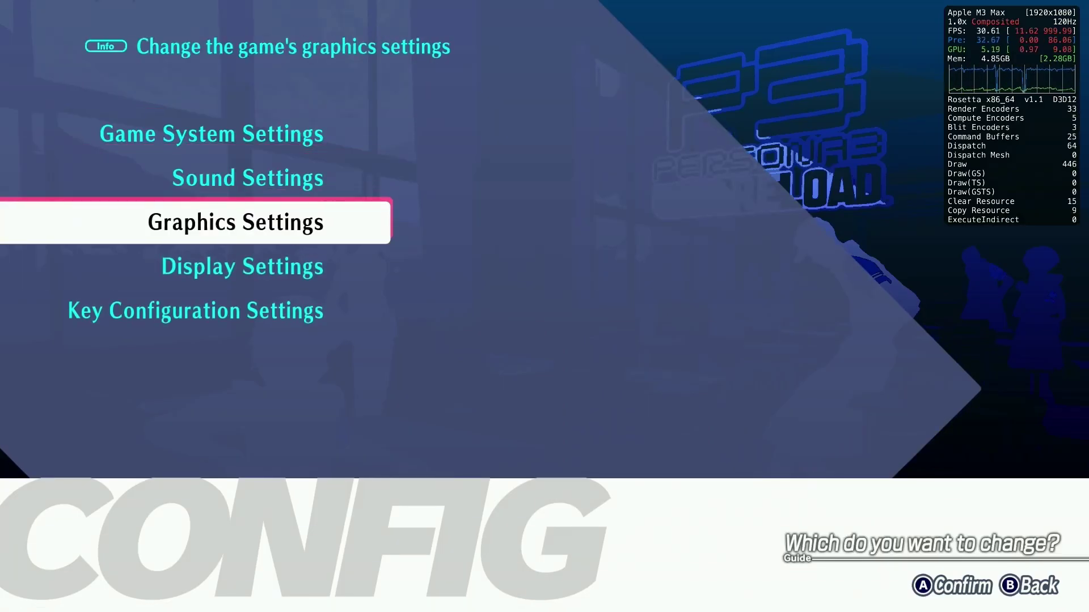
{"action": "key", "text": "Return"}
{"action": "key", "text": "Up"}
{"action": "key", "text": "Left"}
{"action": "key", "text": "Right"}
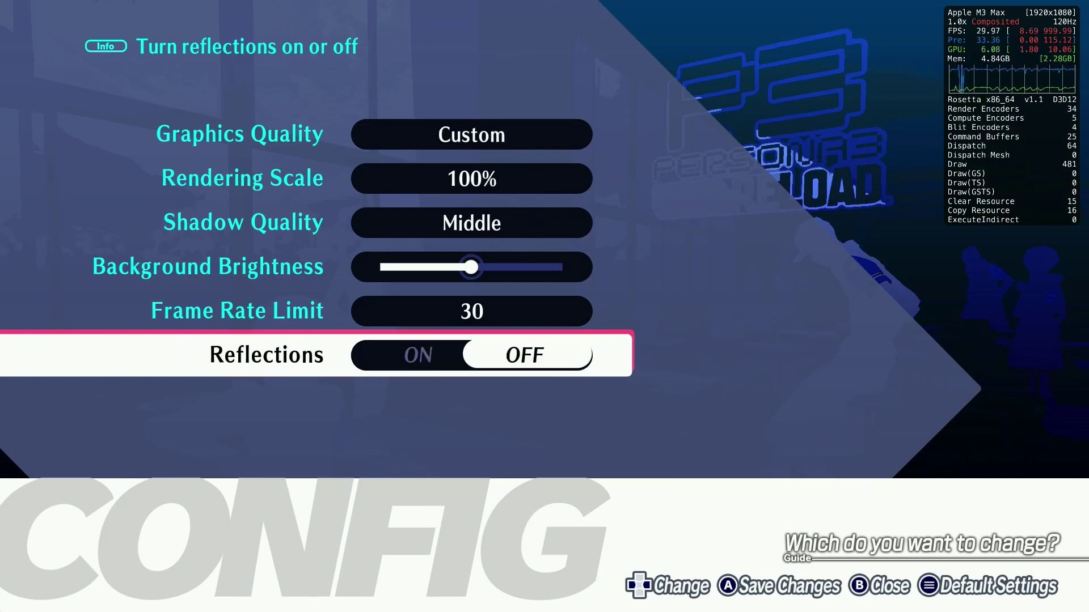
{"action": "key", "text": "Up"}
{"action": "key", "text": "Up"}
{"action": "key", "text": "Up"}
{"action": "key", "text": "Up"}
{"action": "key", "text": "Up"}
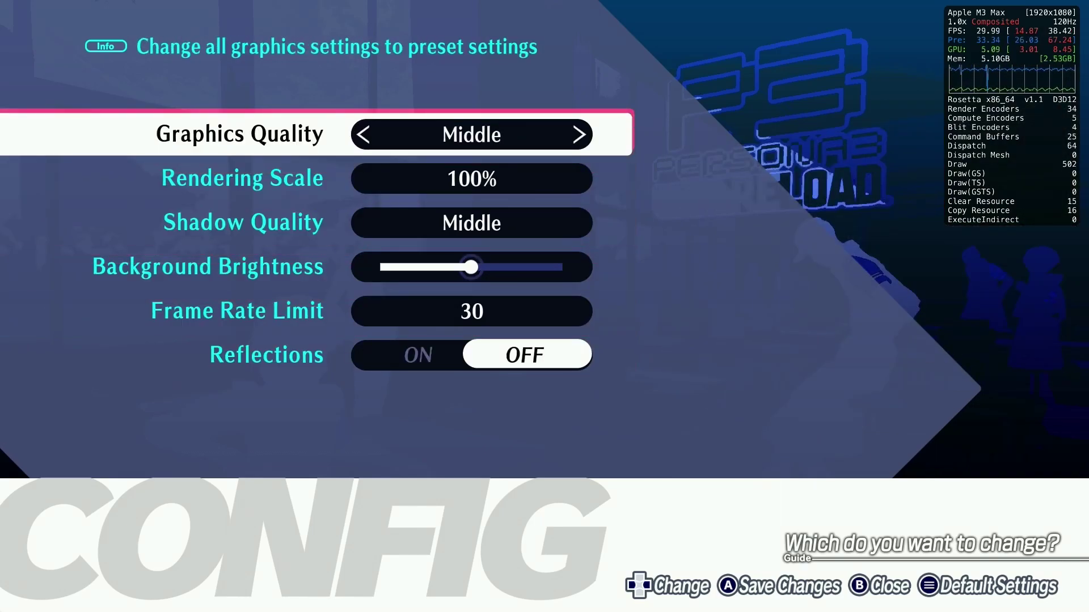
{"action": "key", "text": "Down"}
{"action": "key", "text": "Down"}
{"action": "key", "text": "Down"}
{"action": "key", "text": "Down"}
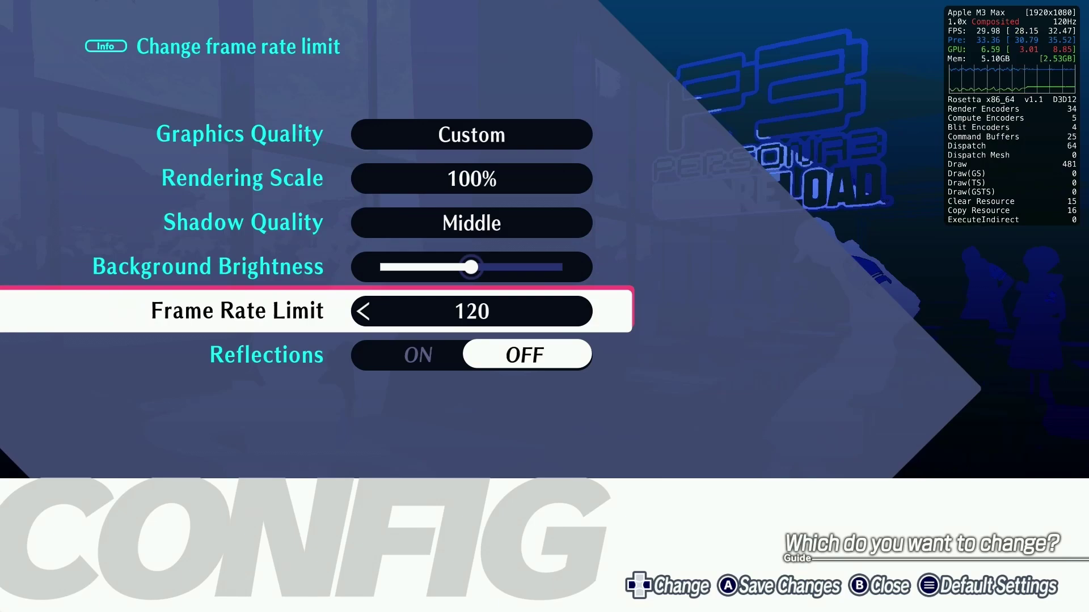
- Turn VSync ON in Display Settings and confirm the change
{"action": "key", "text": "Down"}
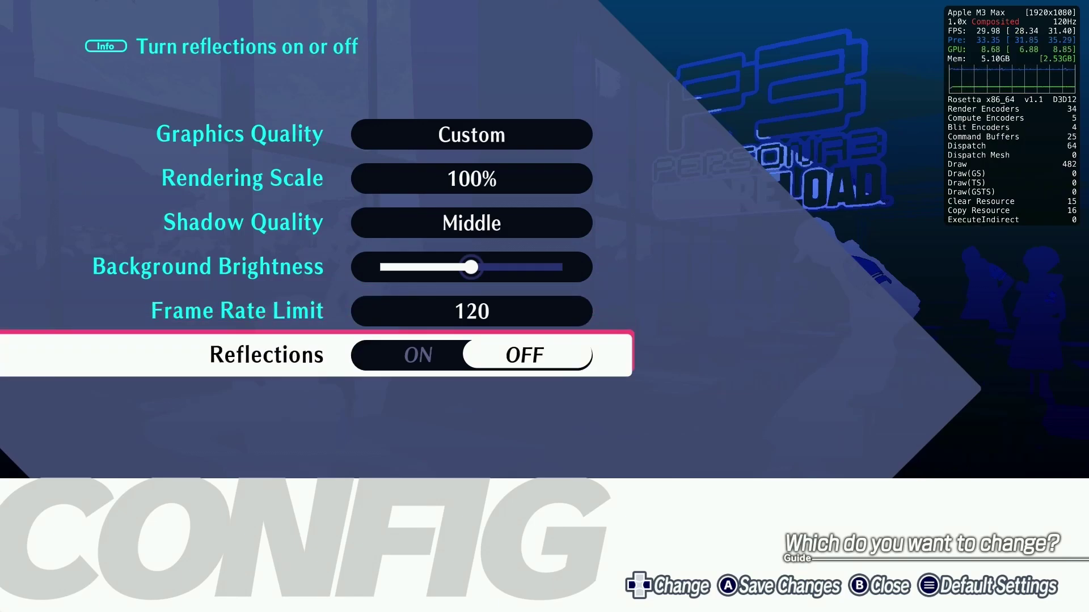
{"action": "key", "text": "Escape"}
{"action": "key", "text": "Down"}
{"action": "key", "text": "Return"}
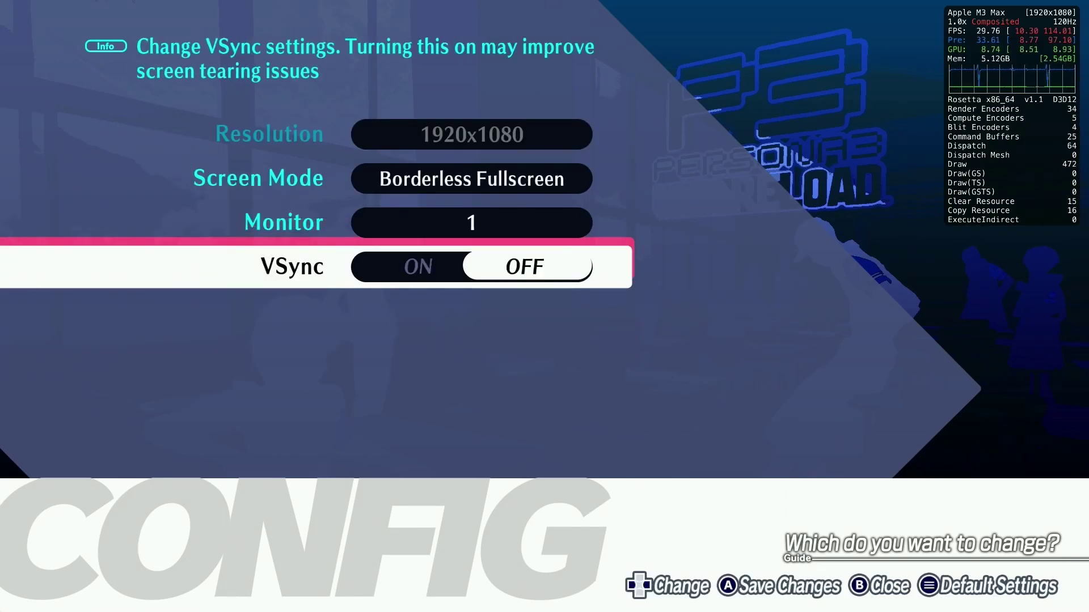
{"action": "key", "text": "Left"}
{"action": "key", "text": "Return"}
{"action": "key", "text": "Return"}
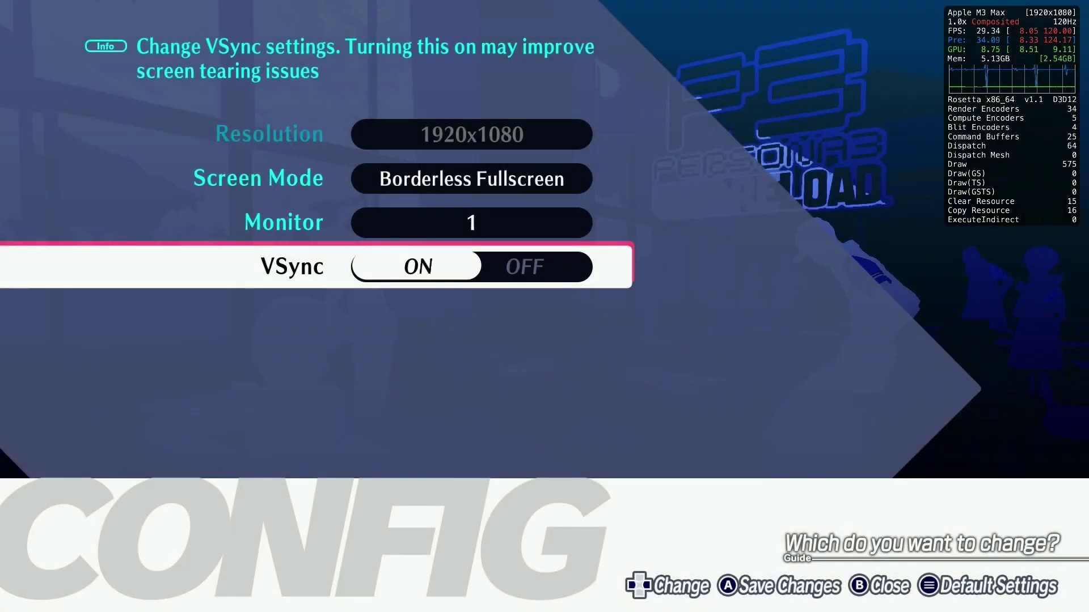
{"action": "key", "text": "Escape"}
{"action": "key", "text": "Escape"}
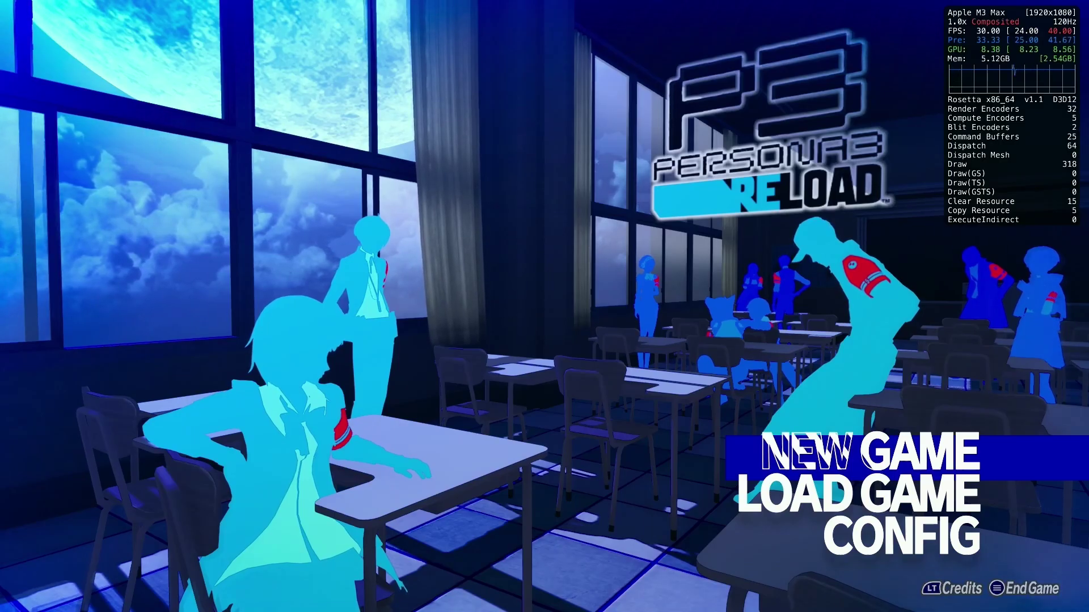
- Start a New Game and run the character past the phone booths toward the station stairs
{"action": "key", "text": "Return"}
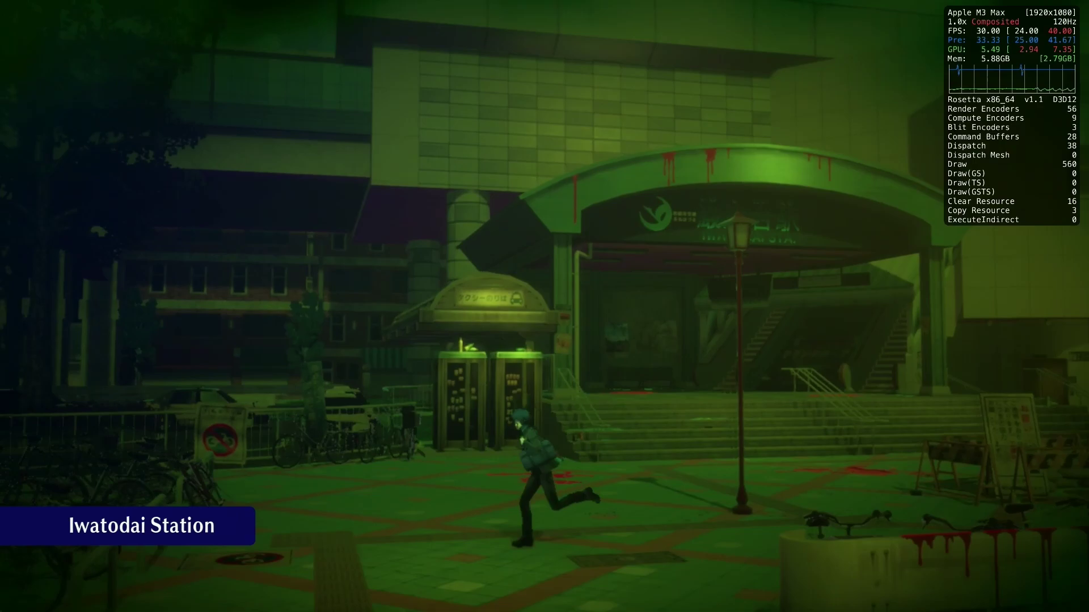
{"action": "key", "text": "a"}
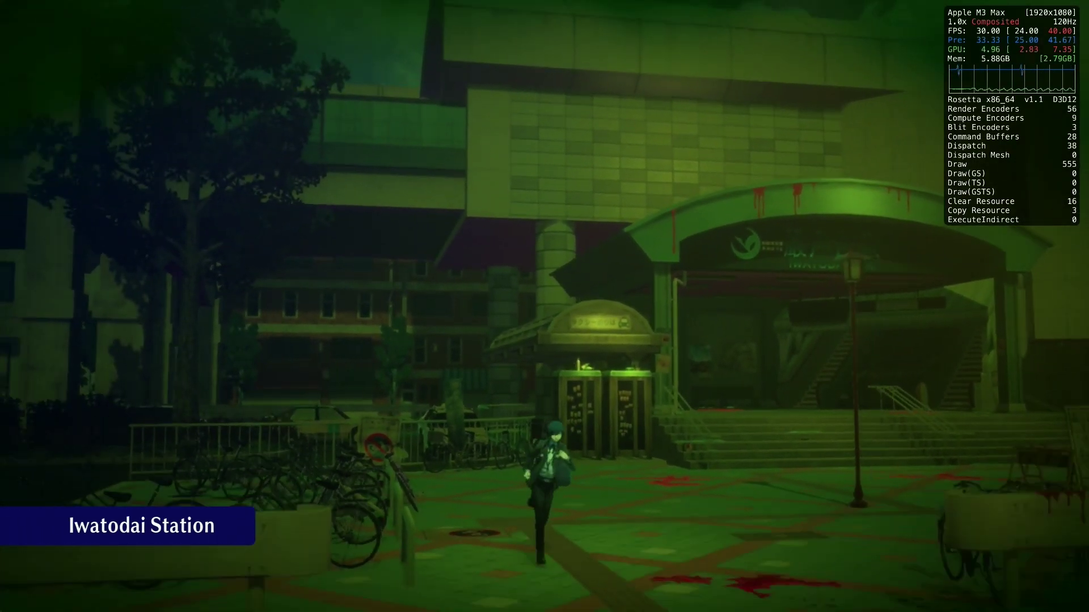
{"action": "key", "text": "w"}
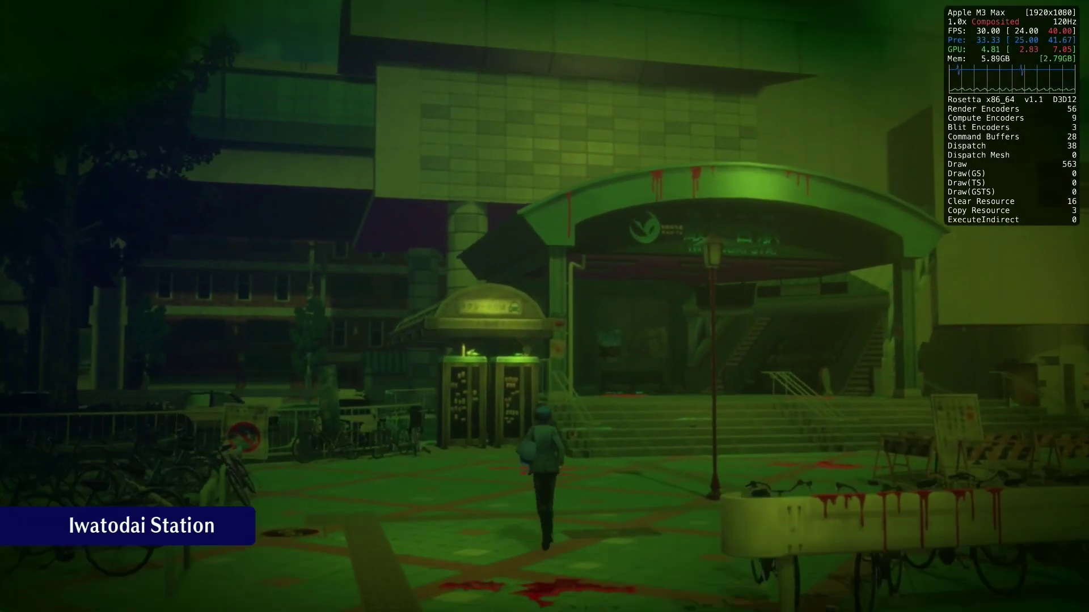
{"action": "key", "text": "a"}
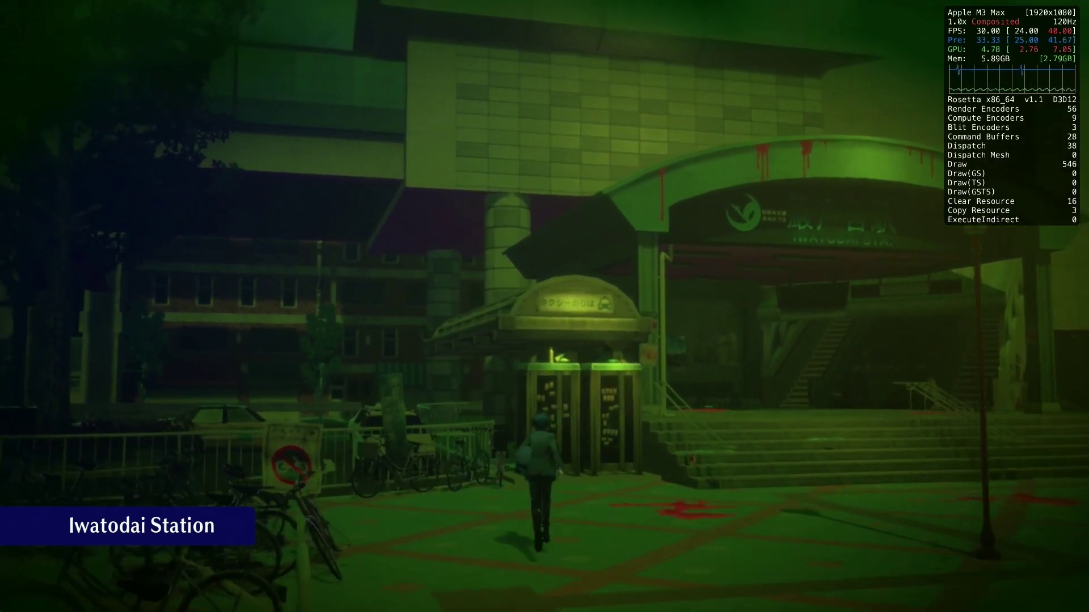
{"action": "key", "text": "d"}
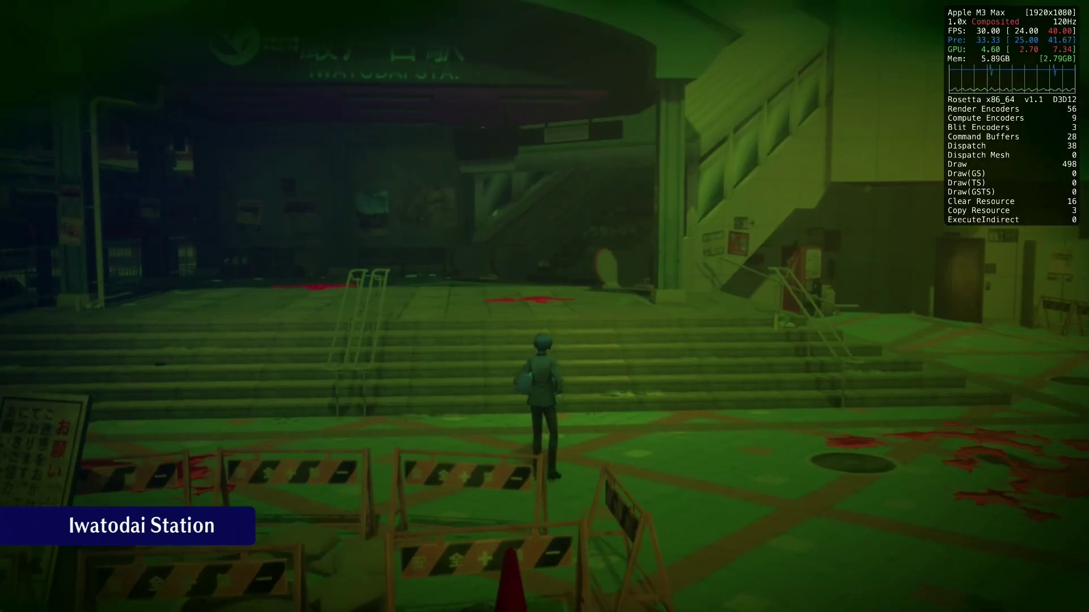
{"action": "key", "text": "w"}
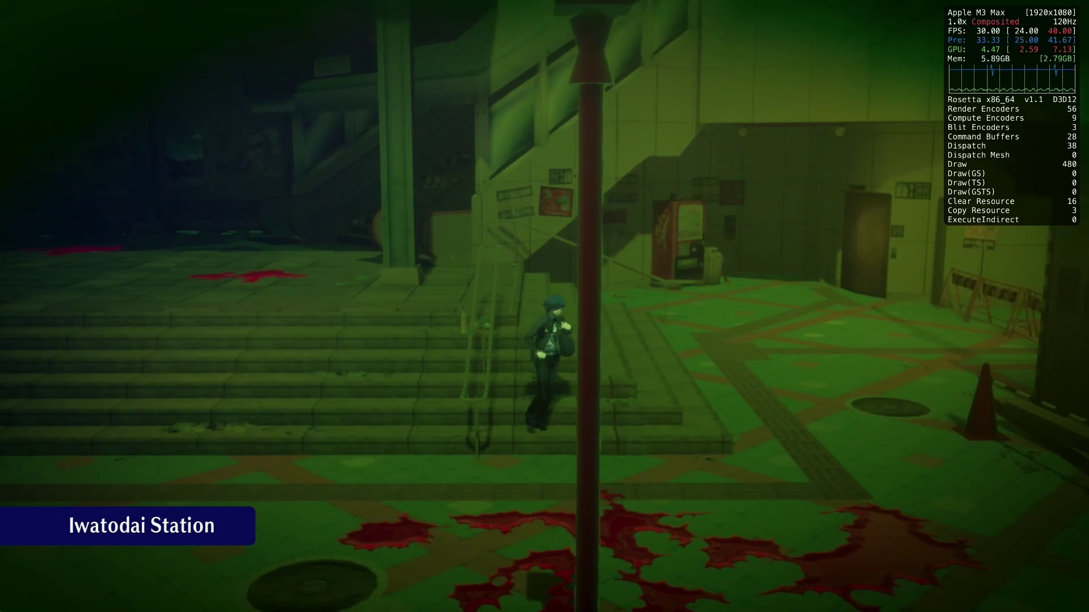